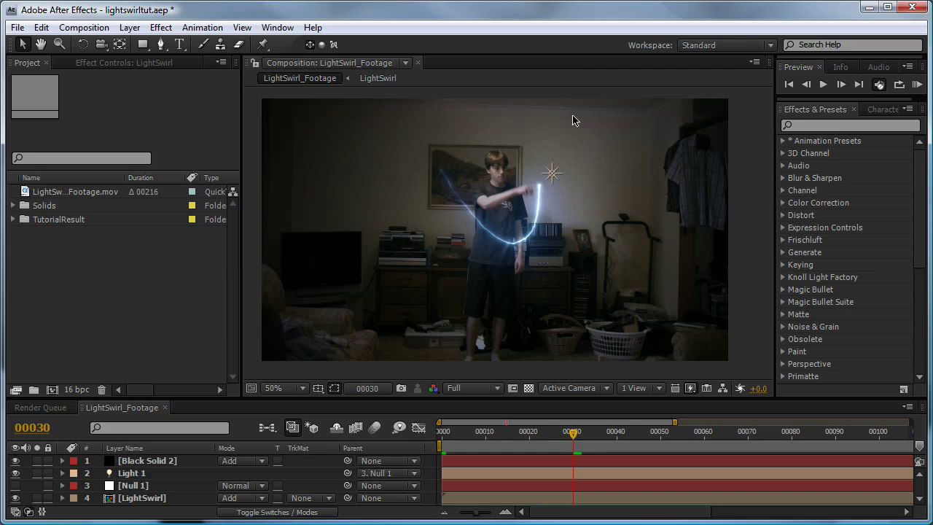
Build comp LightSwirl_Footage 2 from LightSwirl_Footage.mov and scrub through the footage.
left_click(17, 28)
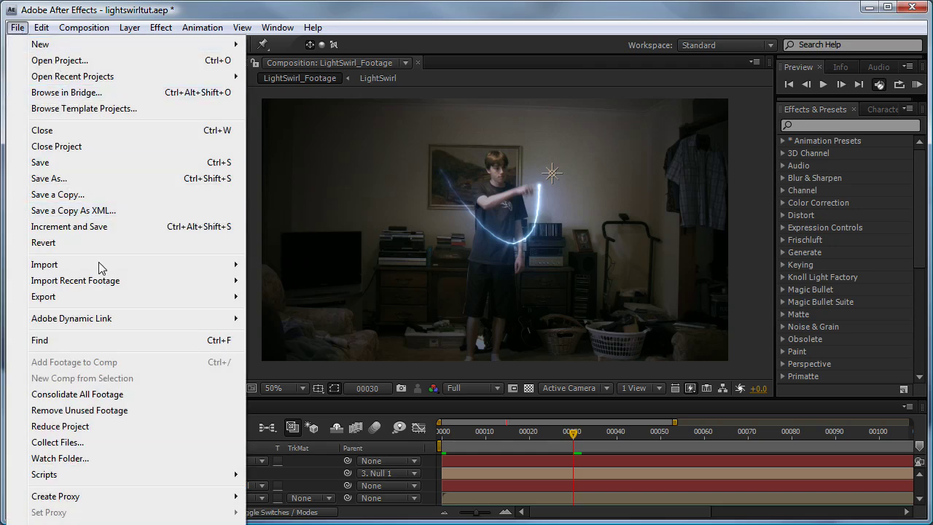
mouse_move(100, 269)
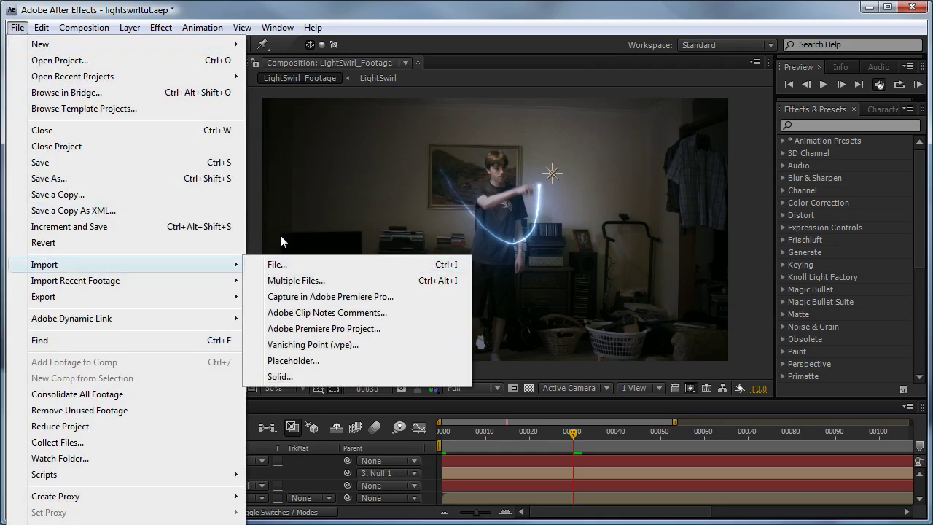
left_click(441, 15)
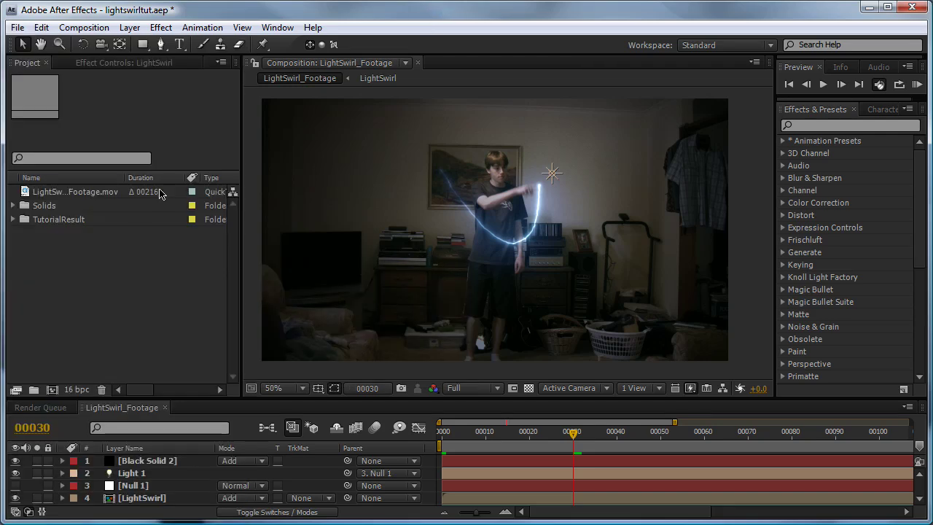
left_click(91, 193)
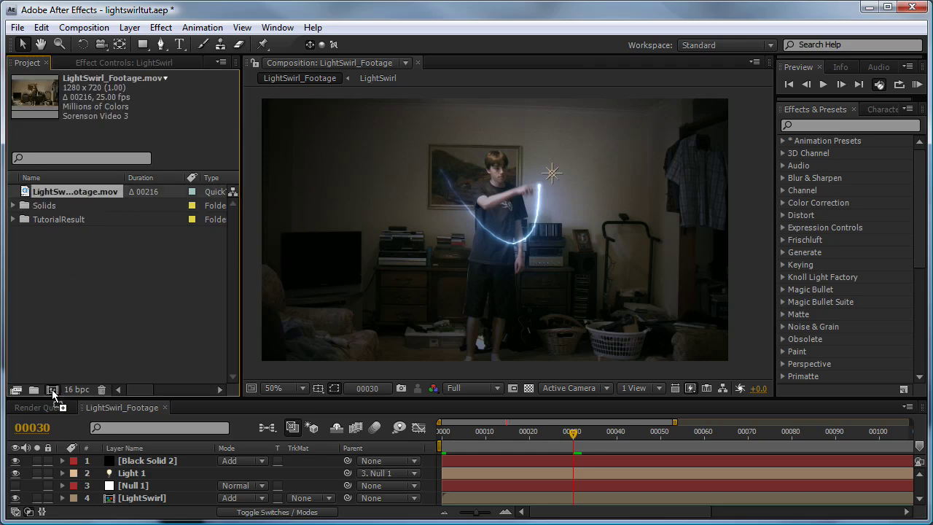
left_click_drag(53, 394, 53, 394)
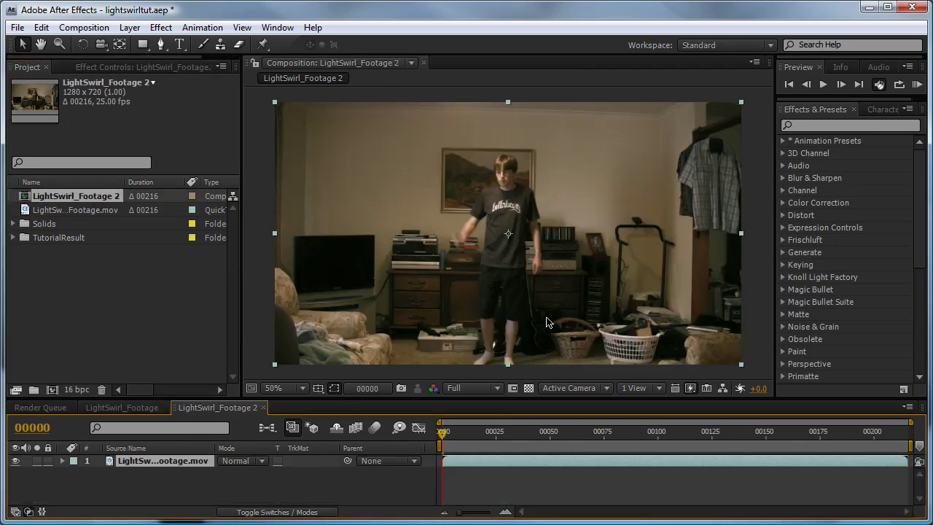
left_click_drag(446, 435, 472, 433)
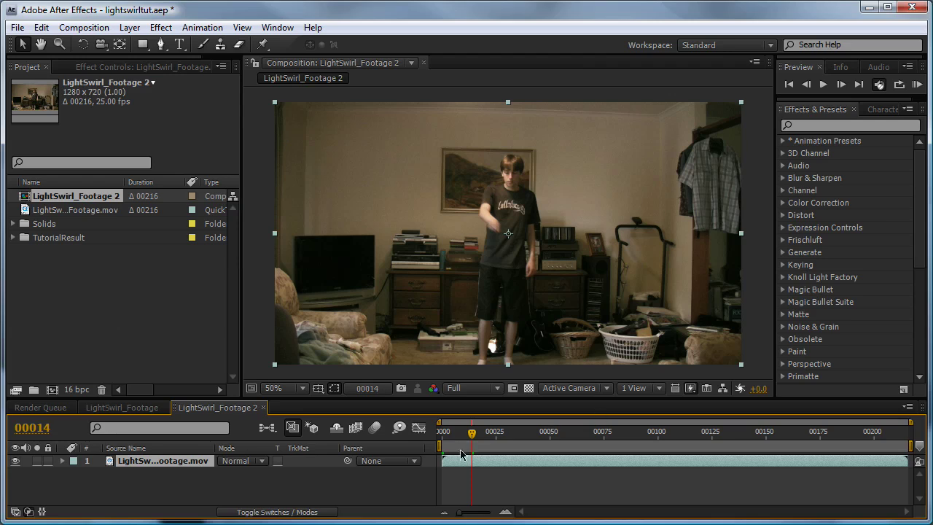
left_click_drag(474, 434, 405, 460)
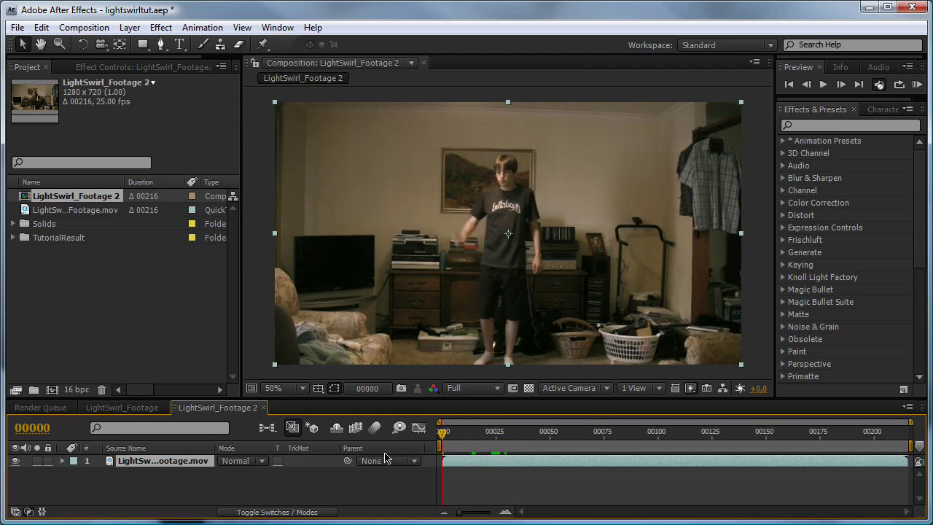
Add a comp-sized 1280×720 magenta solid, Magenta Solid 7, above the footage.
left_click(133, 27)
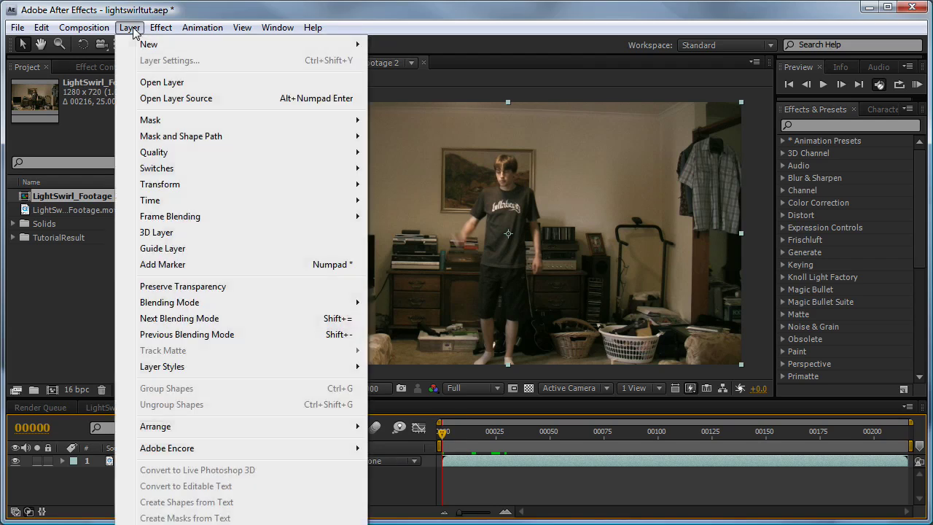
mouse_move(141, 49)
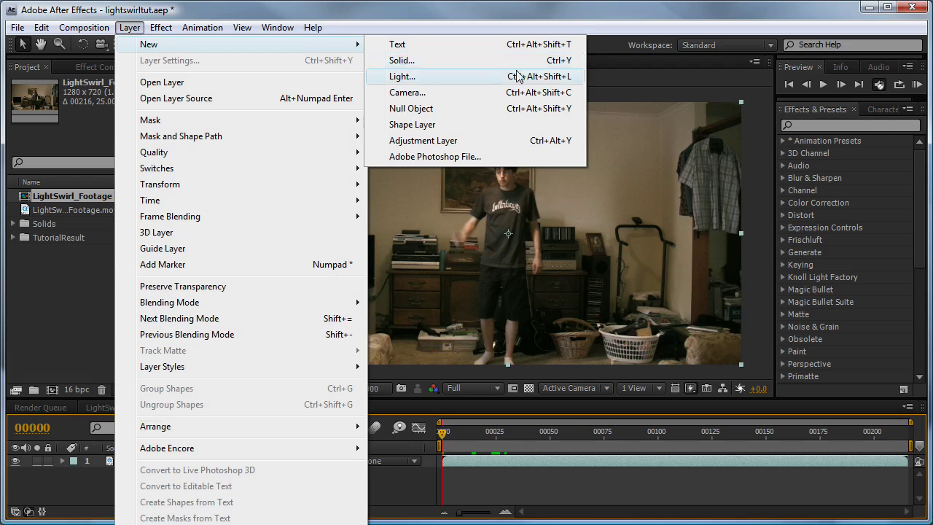
left_click(551, 65)
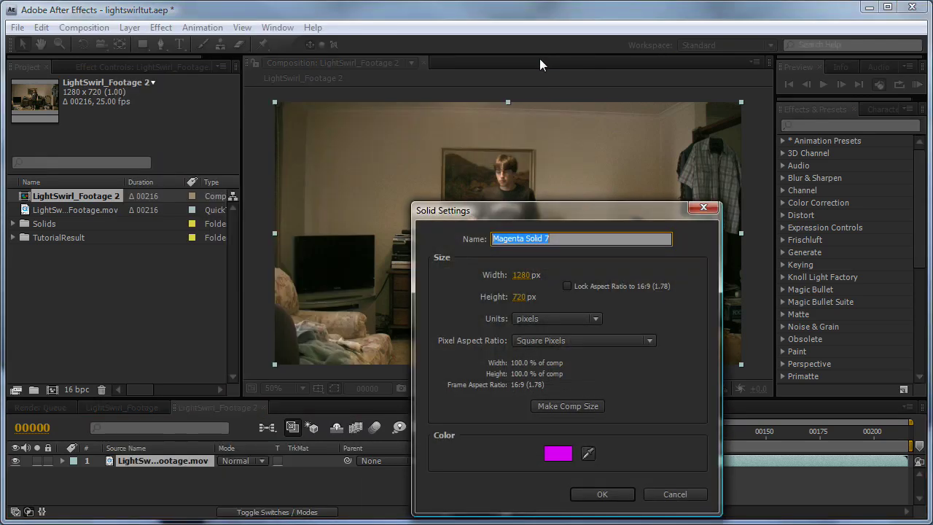
left_click(558, 454)
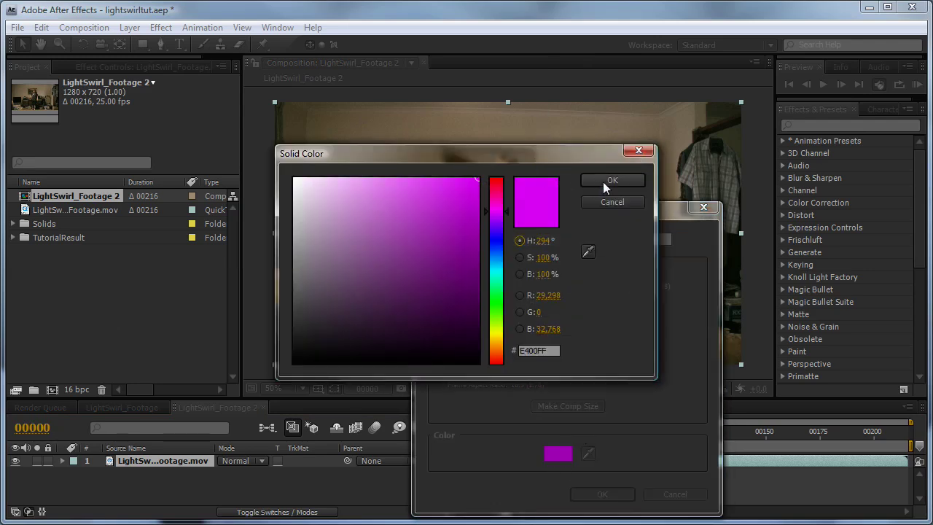
left_click(602, 182)
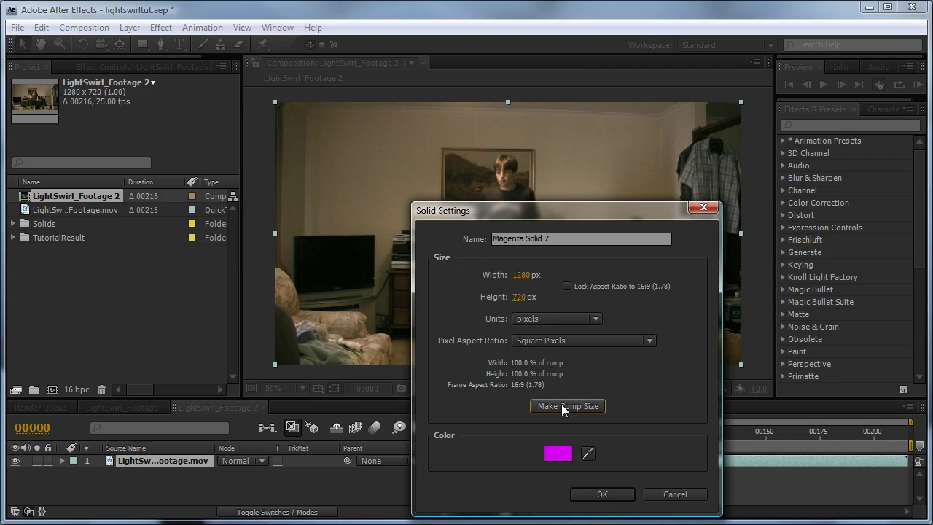
left_click(595, 494)
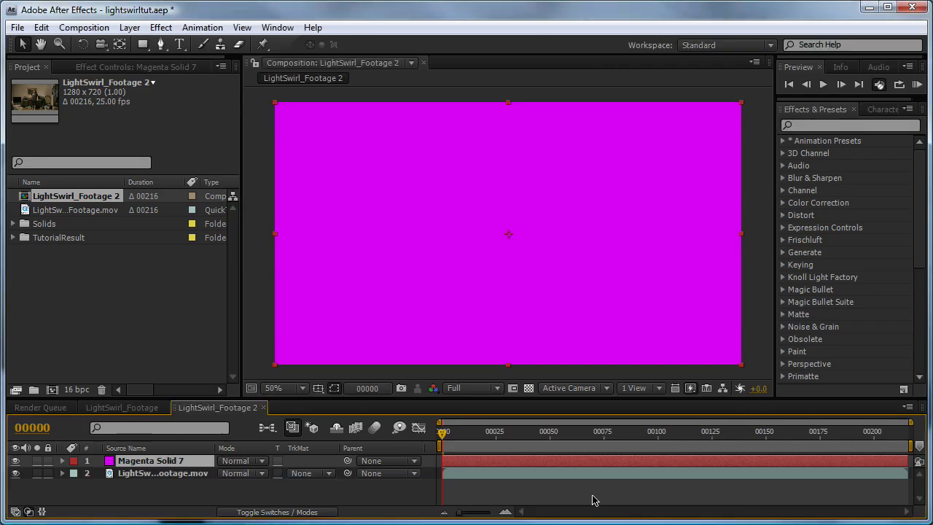
Search 'particular' in Effects & Presets and apply Trapcode Particular to the magenta solid.
left_click(809, 124)
type("particular")
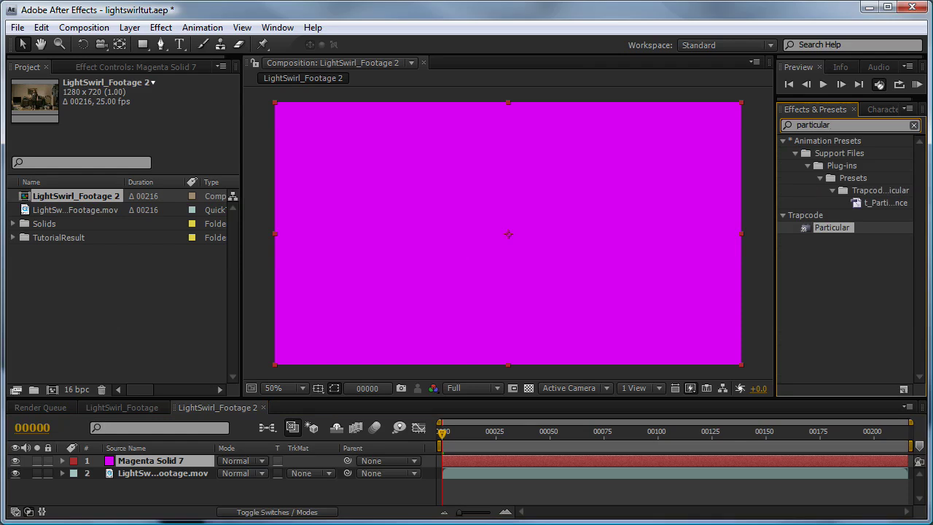
left_click_drag(831, 228, 143, 462)
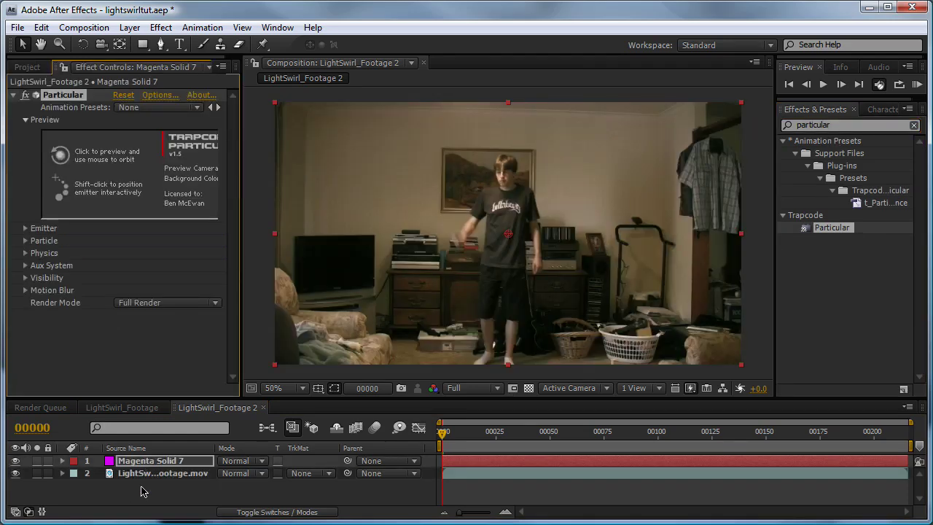
Rename the footage layer to Footage and the solid layer to Particles.
left_click(143, 492)
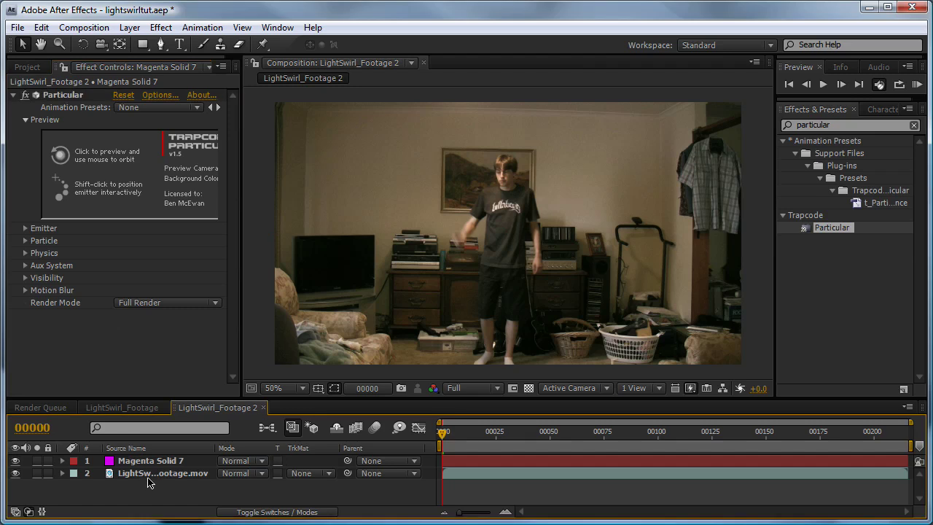
left_click(148, 477)
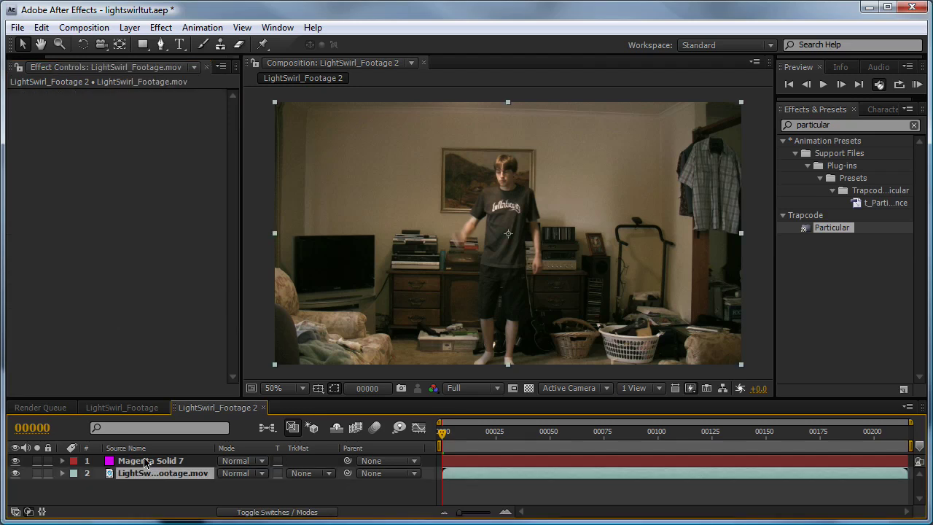
key("Return")
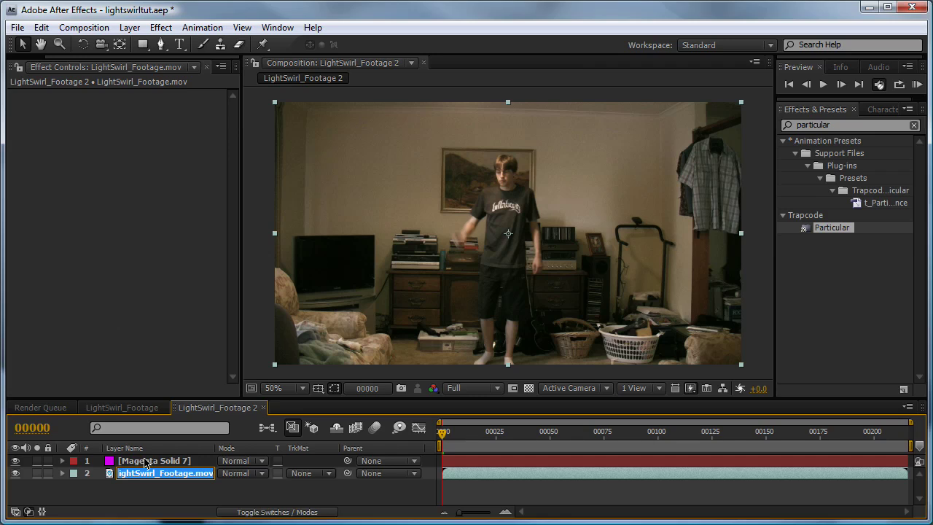
type("Footage")
key("Return")
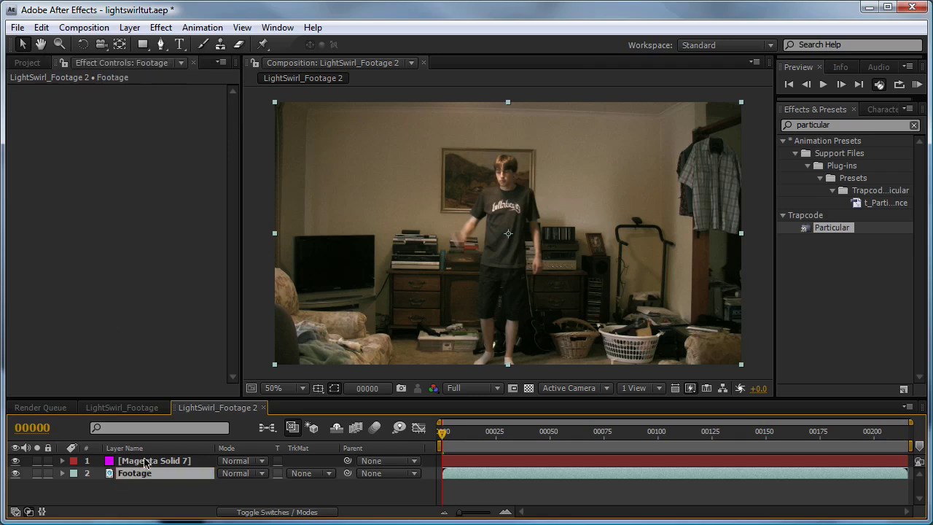
left_click(146, 462)
key("Return")
type("Part")
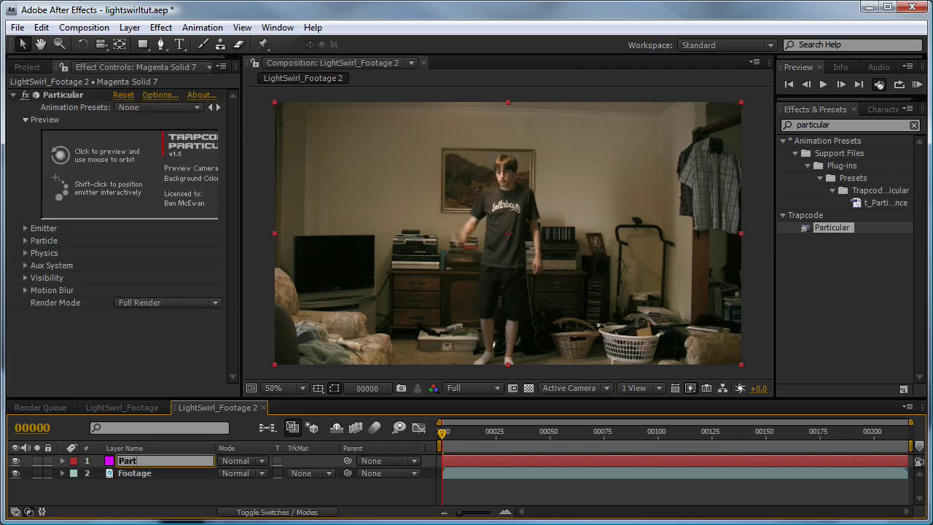
type("icles")
key("Return")
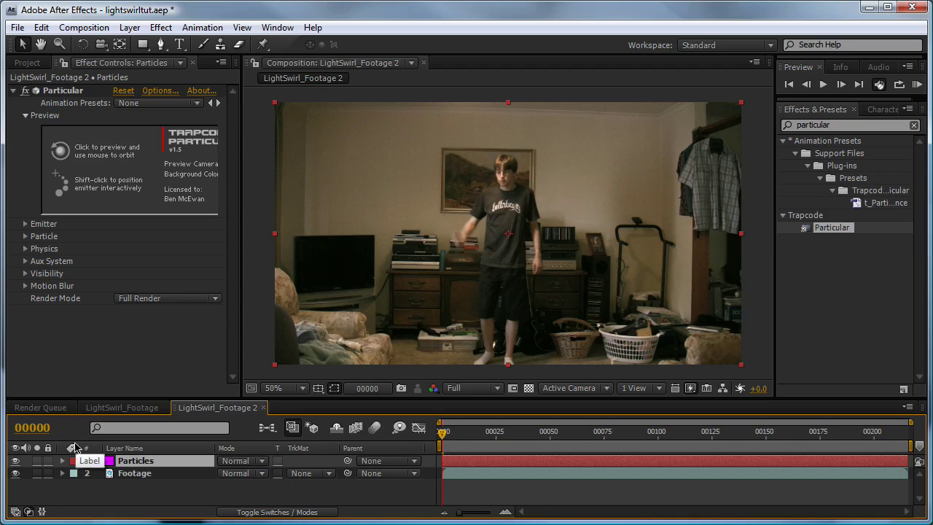
Save the project and scrub the timeline to preview the particle emission.
key("ctrl+s")
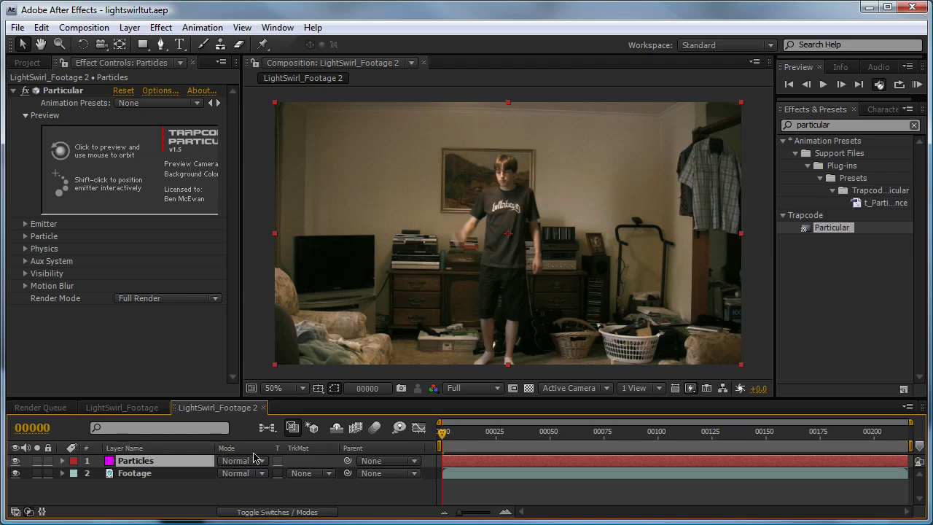
left_click(450, 436)
left_click_drag(466, 437, 563, 424)
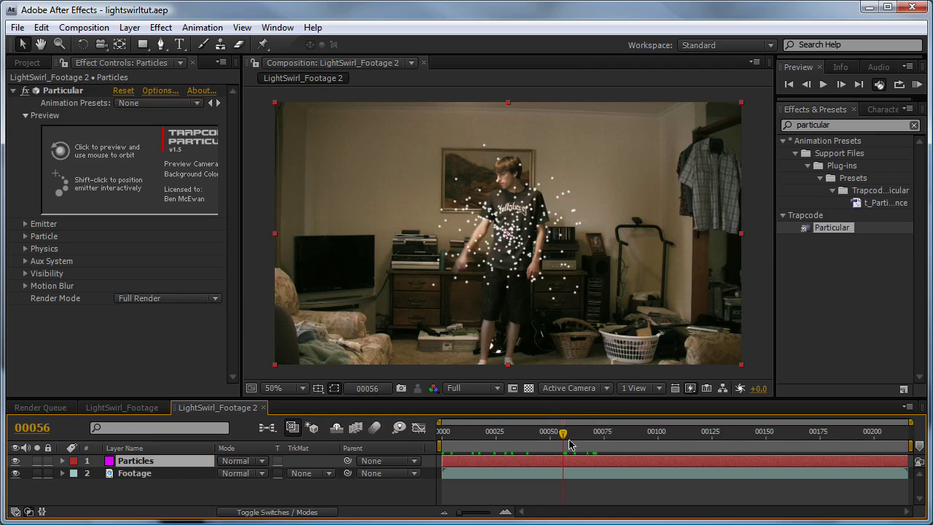
left_click_drag(572, 445, 413, 481)
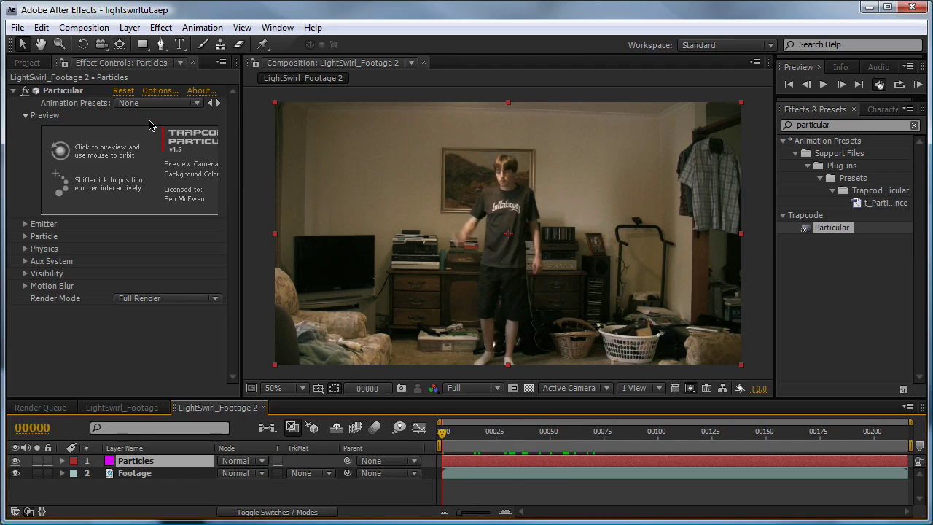
Add a null object, Null 4, and move it left toward the boy's hand.
left_click(130, 28)
mouse_move(189, 45)
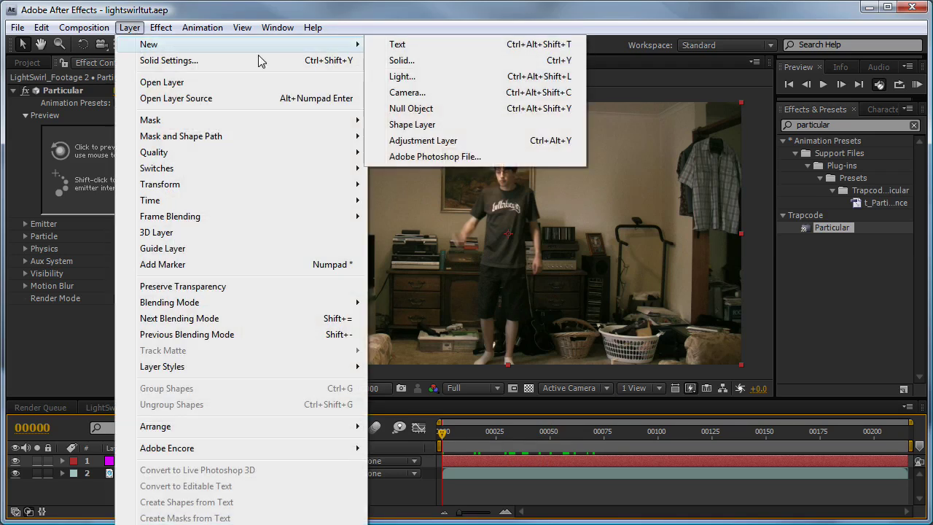
left_click(467, 111)
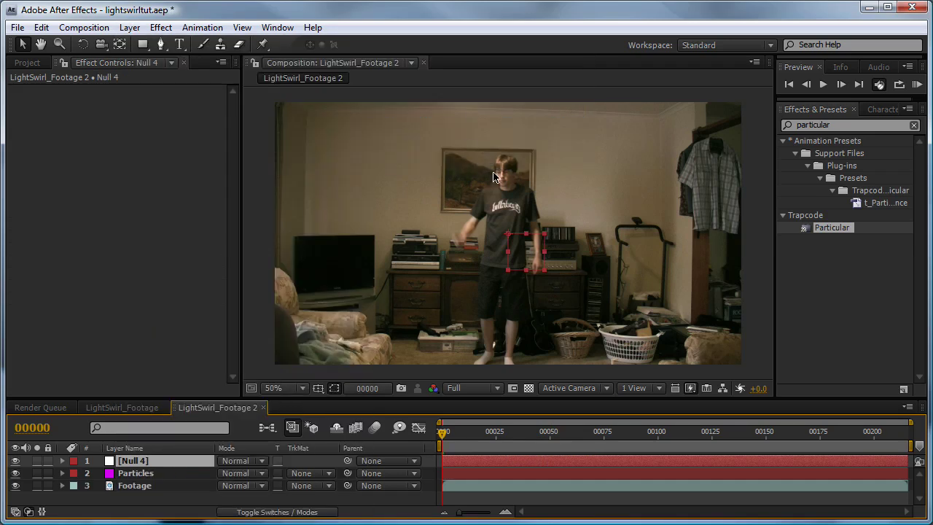
left_click_drag(522, 263, 470, 263)
key("Return")
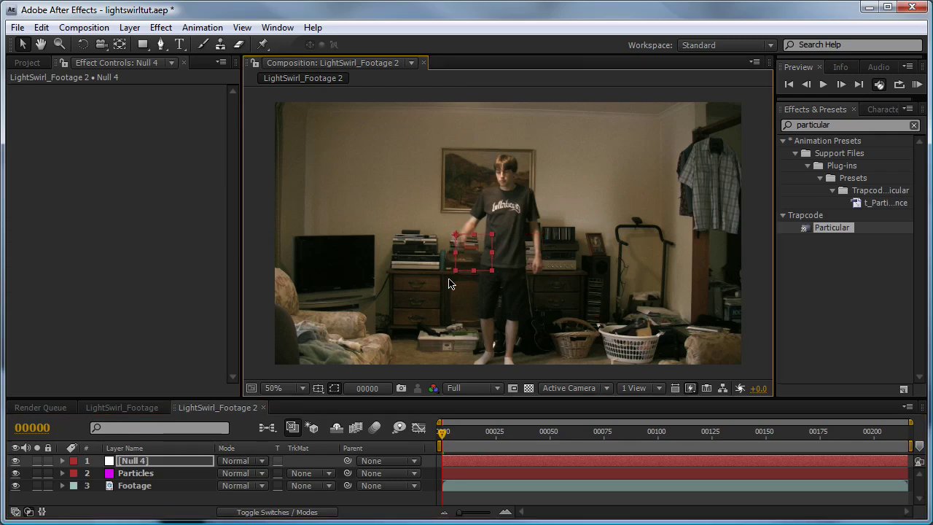
Reveal Null 4's Position and expand Particular's Emitter settings on Particles.
left_click(153, 465)
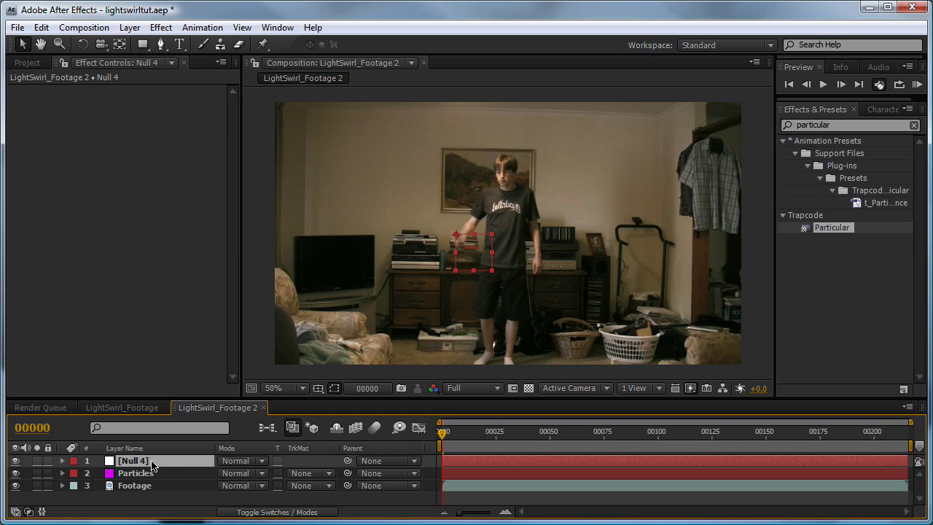
key("p")
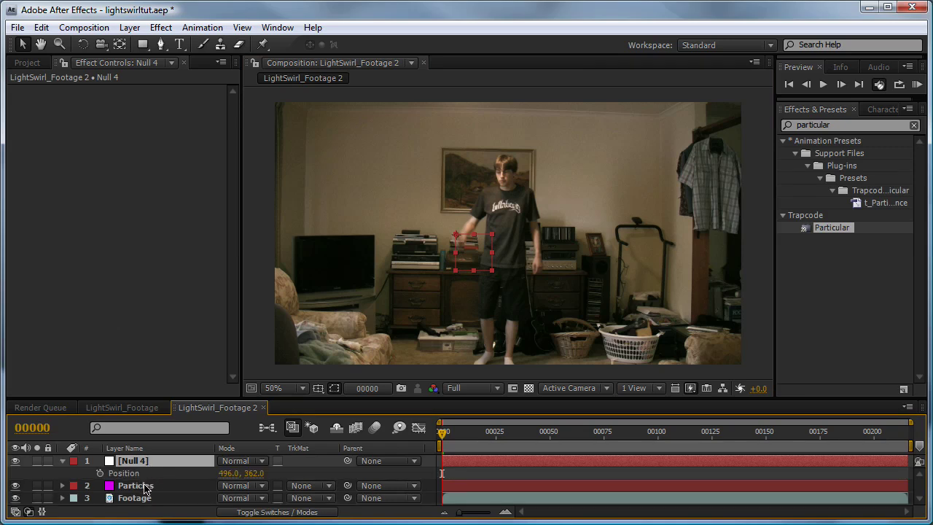
left_click(135, 485)
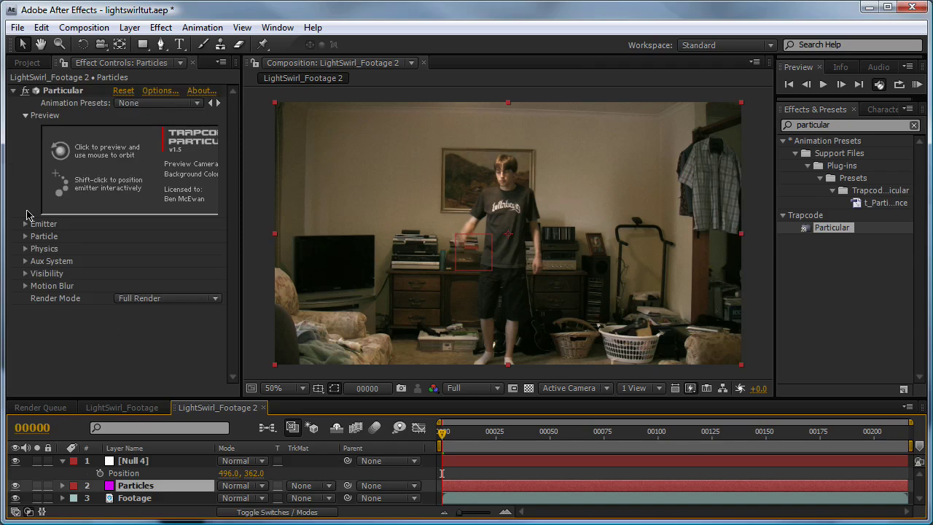
left_click(27, 225)
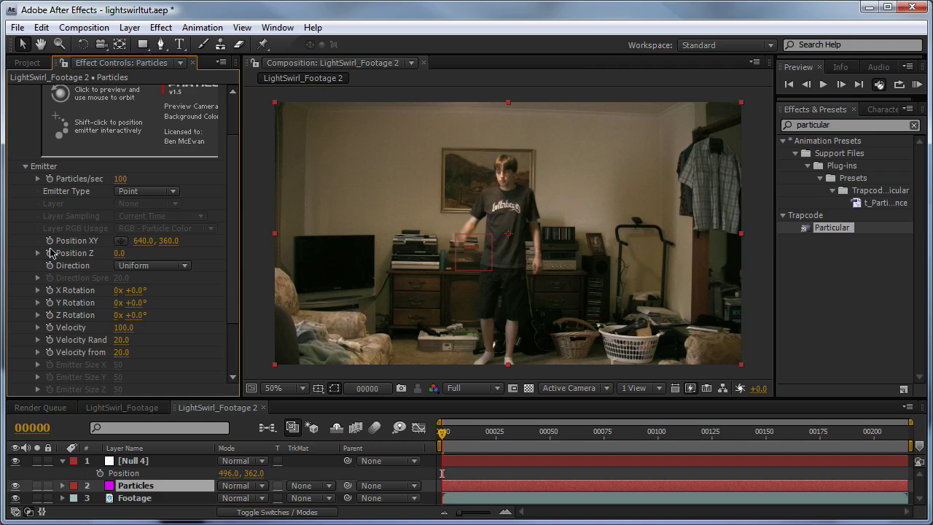
Add an expression to the emitter's Position XY that pick-whips it to Null 4's Position.
left_click(50, 242, "alt")
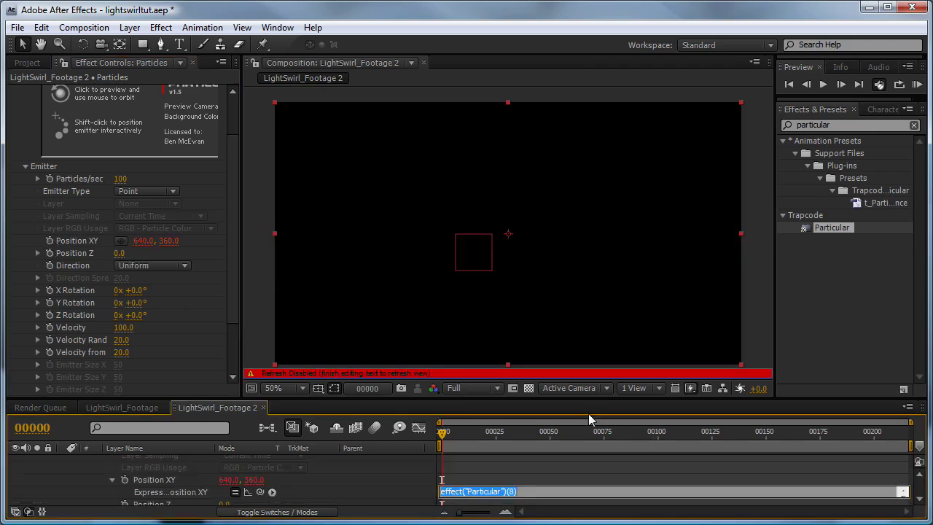
left_click_drag(581, 398, 582, 99)
left_click_drag(923, 436, 906, 299)
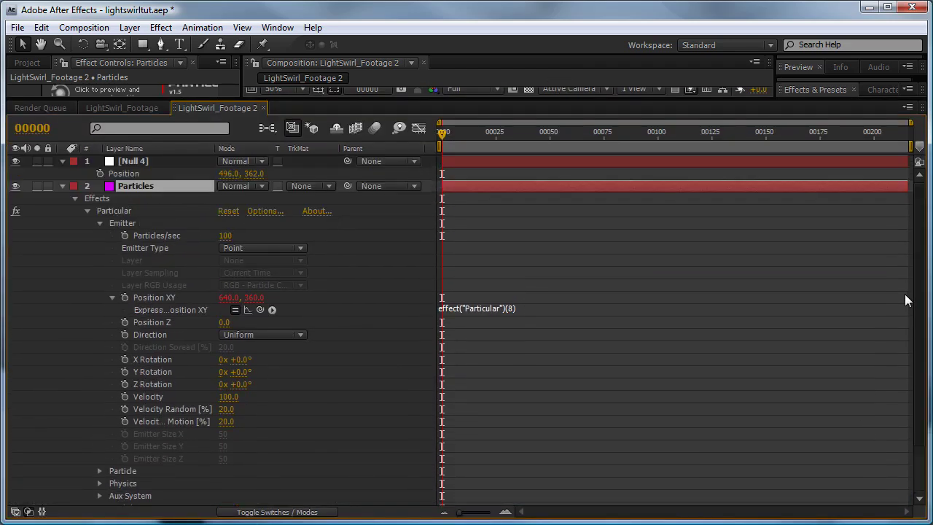
left_click(515, 309)
key("BackSpace")
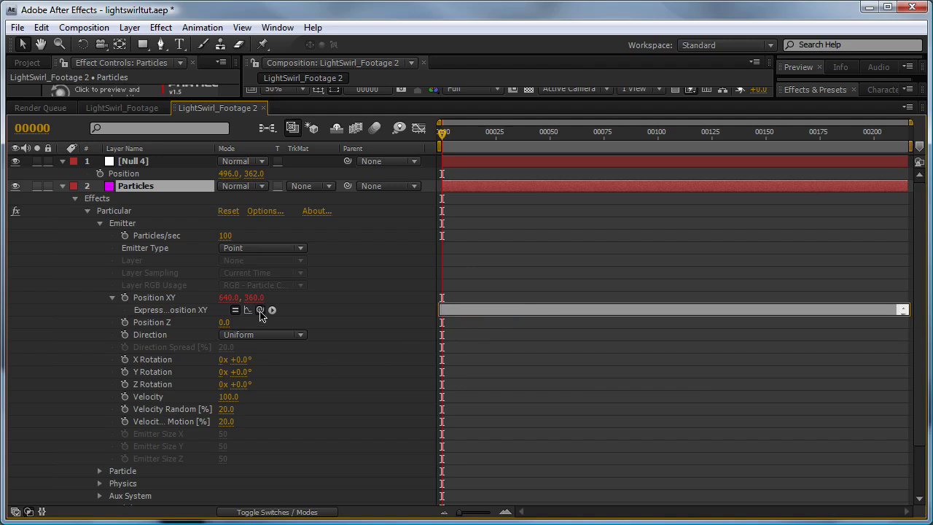
left_click_drag(260, 310, 129, 175)
left_click(571, 423)
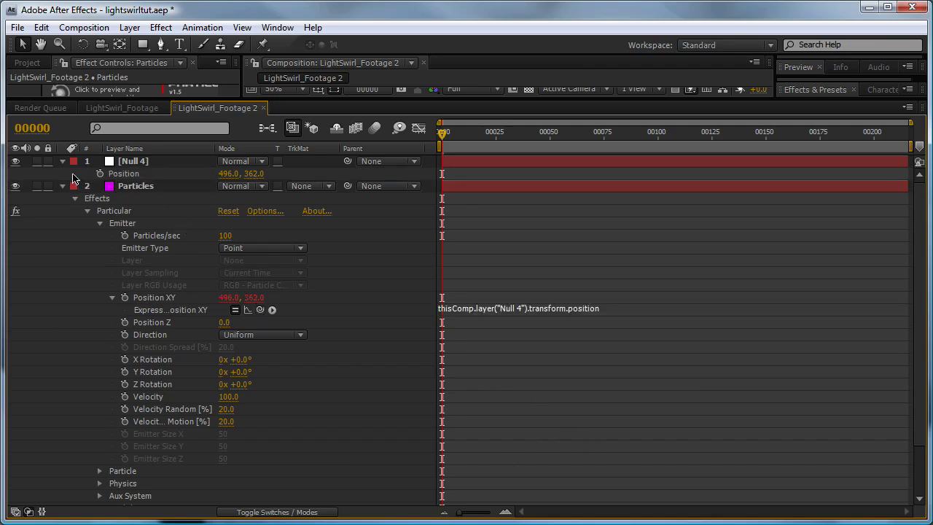
left_click(147, 298)
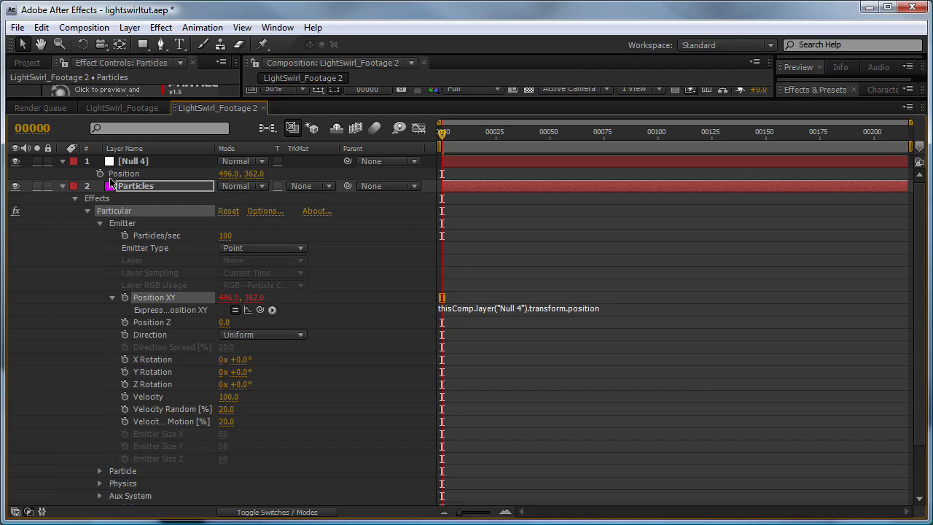
Collapse the Particles effect properties, restore the full-size viewer, and select Null 4.
left_click(62, 186)
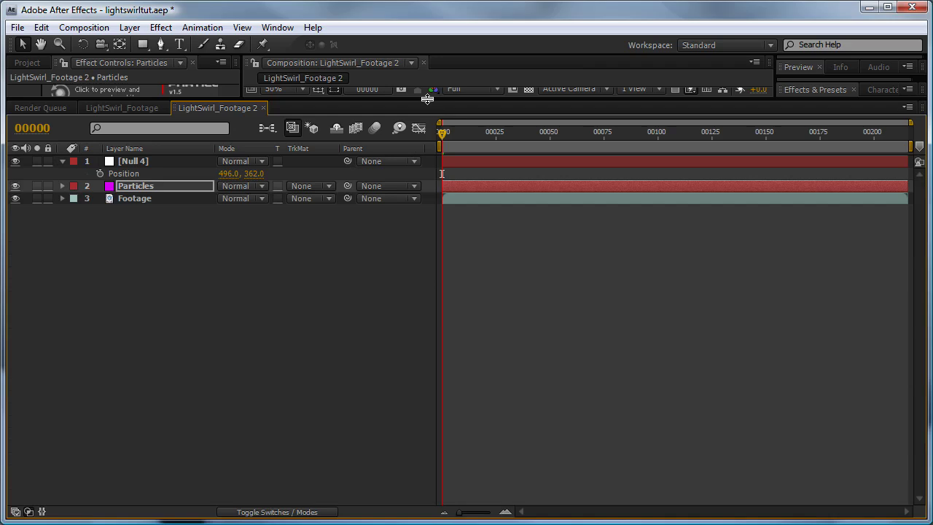
left_click_drag(427, 98, 401, 319)
left_click(140, 395)
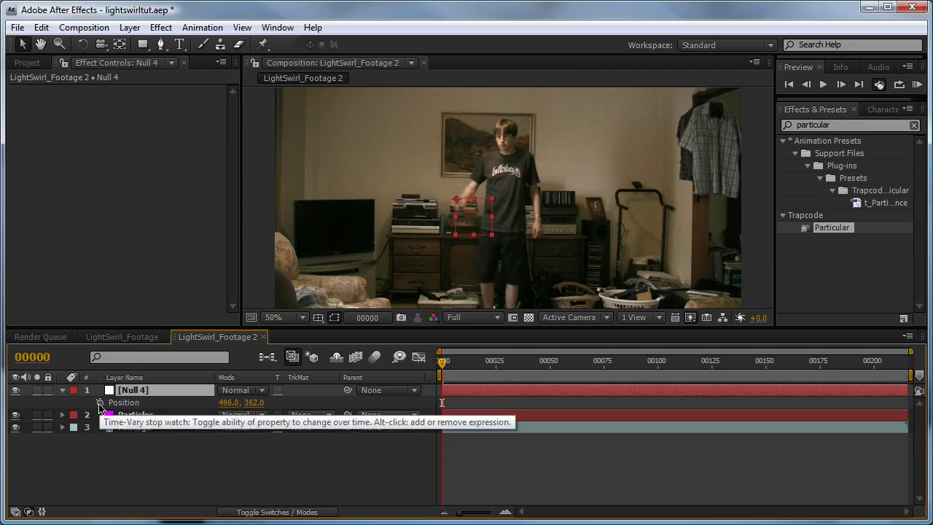
Enable Position keyframing on Null 4 and place it on the fingertip in the first frames.
left_click(99, 403)
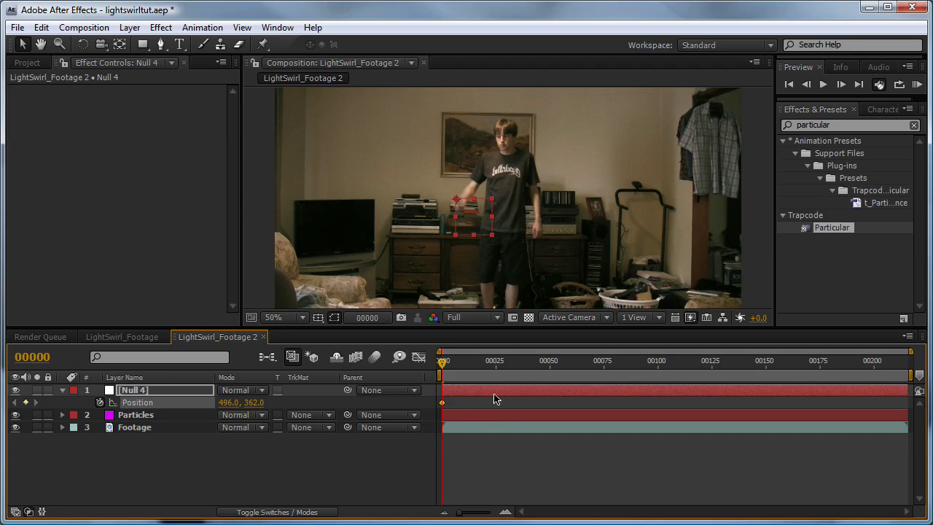
scroll(447, 229, "up", 4)
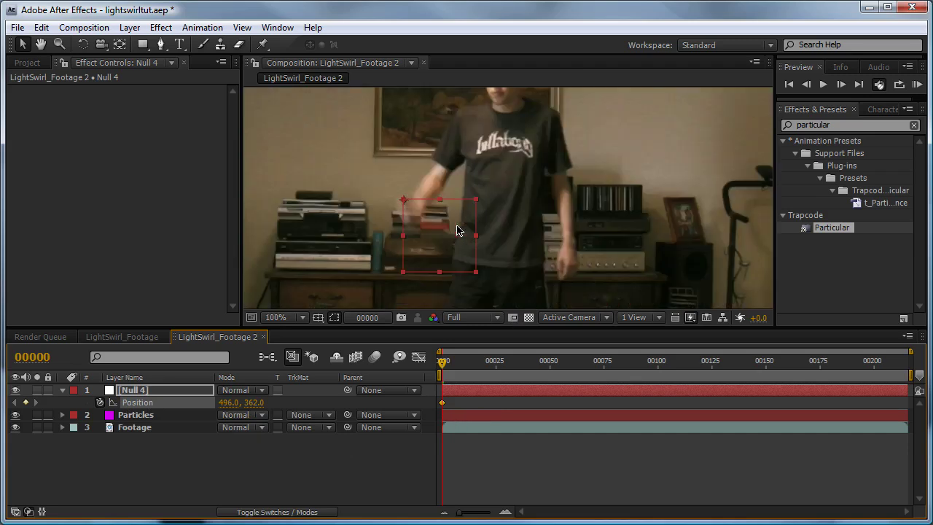
key("Page_Down")
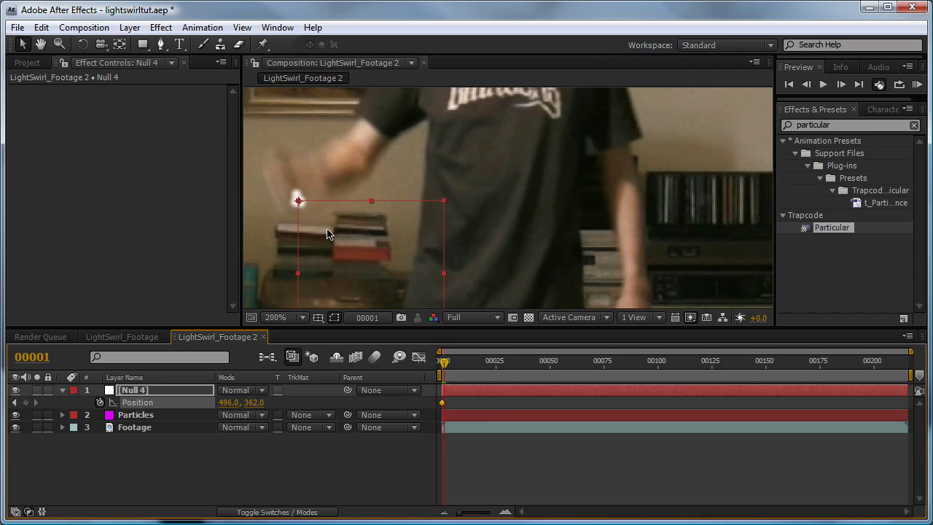
left_click_drag(339, 243, 348, 206)
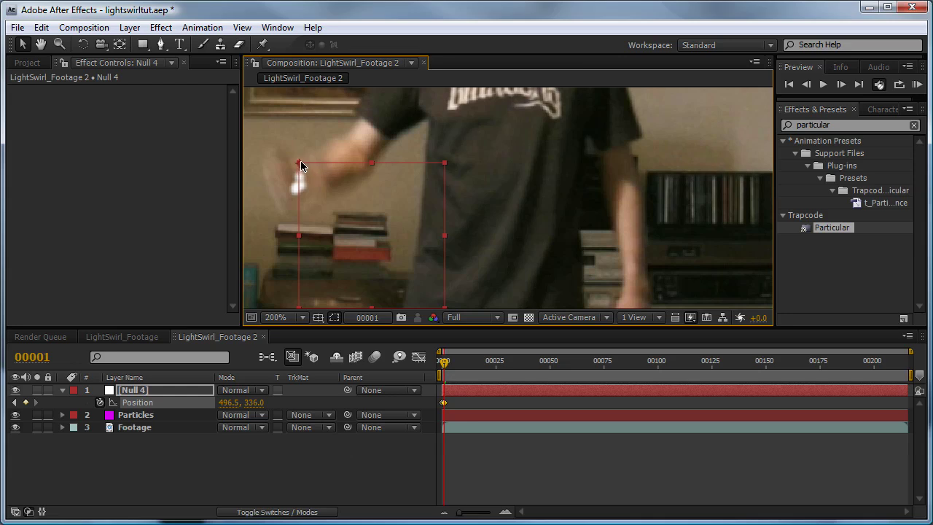
left_click_drag(300, 165, 296, 188)
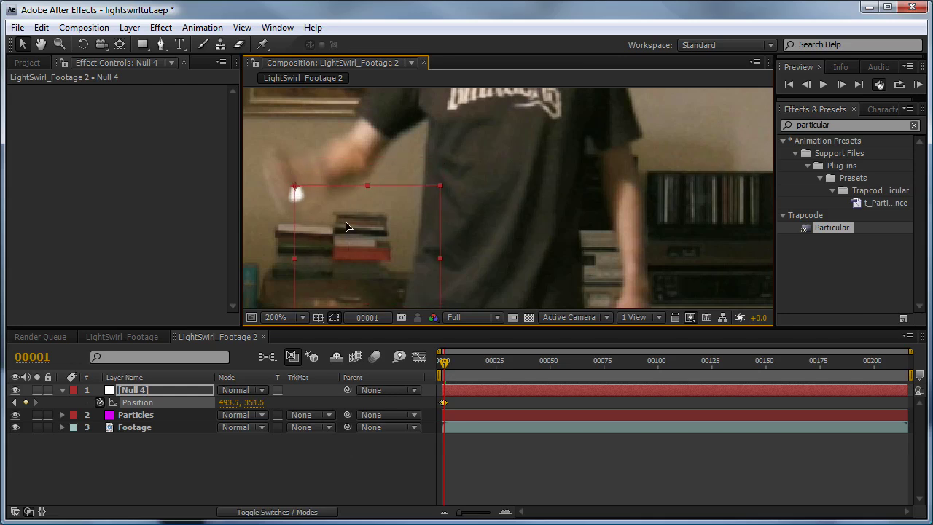
left_click_drag(346, 227, 328, 204)
left_click_drag(422, 223, 587, 303)
Keep keyframing the null onto the fingertip frame by frame, with Particles hidden.
key("Page_Down")
left_click_drag(502, 271, 496, 217)
key("Page_Down")
key("Page_Down")
key("Page_Down")
key("Page_Down")
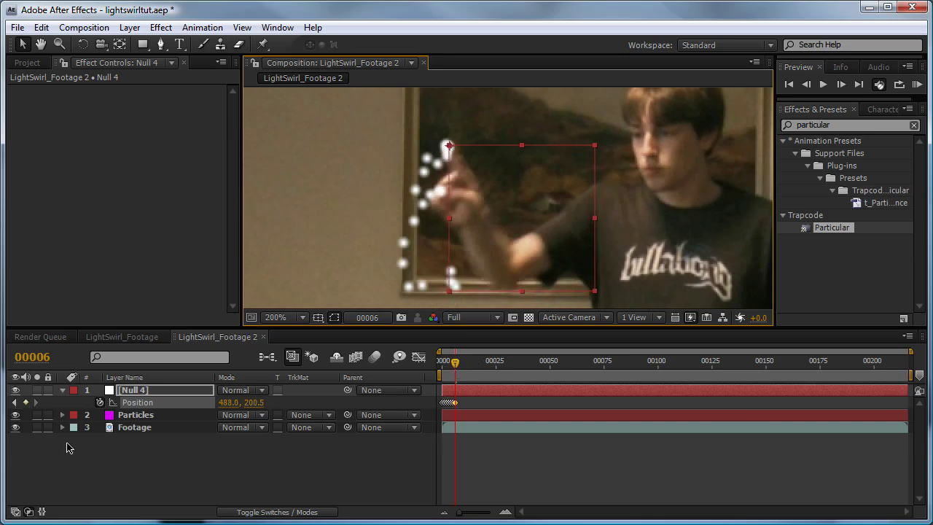
key("Page_Down")
left_click_drag(500, 233, 505, 241)
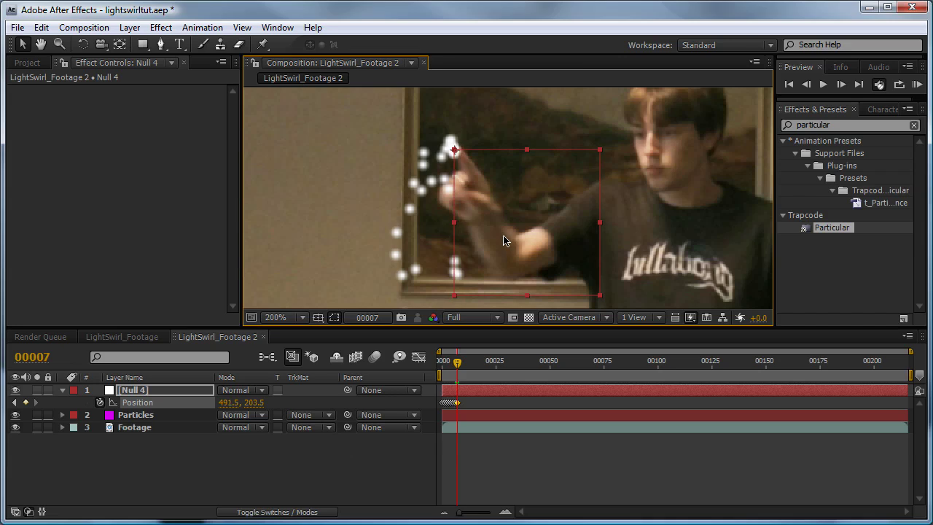
left_click(16, 415)
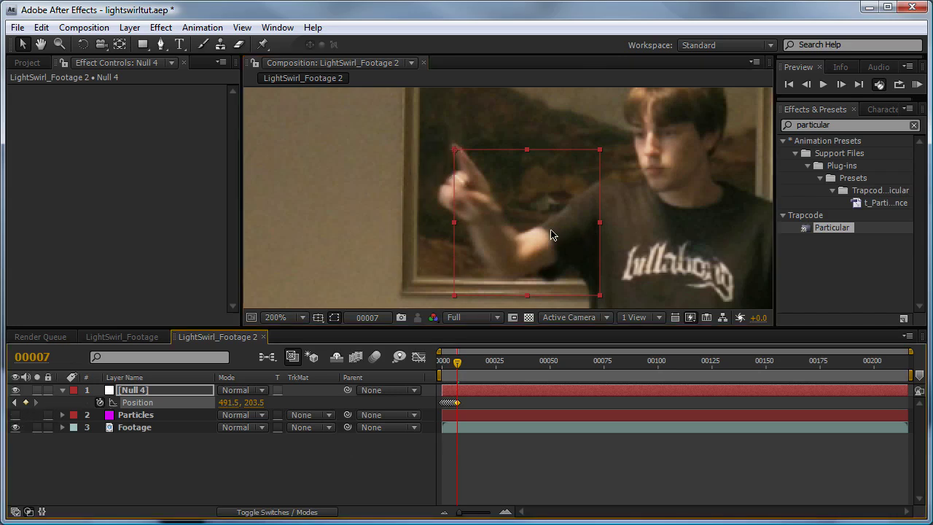
key("Page_Down")
left_click_drag(511, 227, 552, 298)
key("Page_Down")
key("Page_Down")
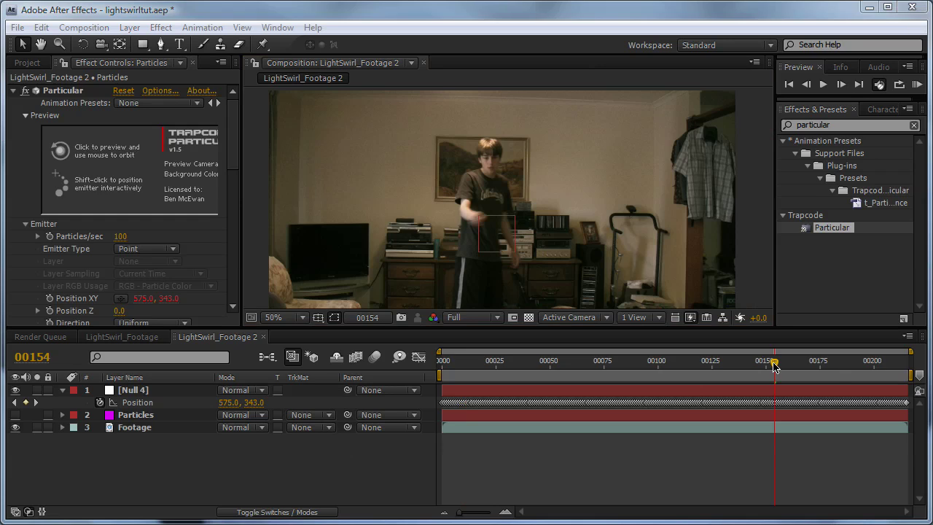
Unhide Particles, start the work area around frame 7, and save the project.
left_click_drag(776, 363, 756, 394)
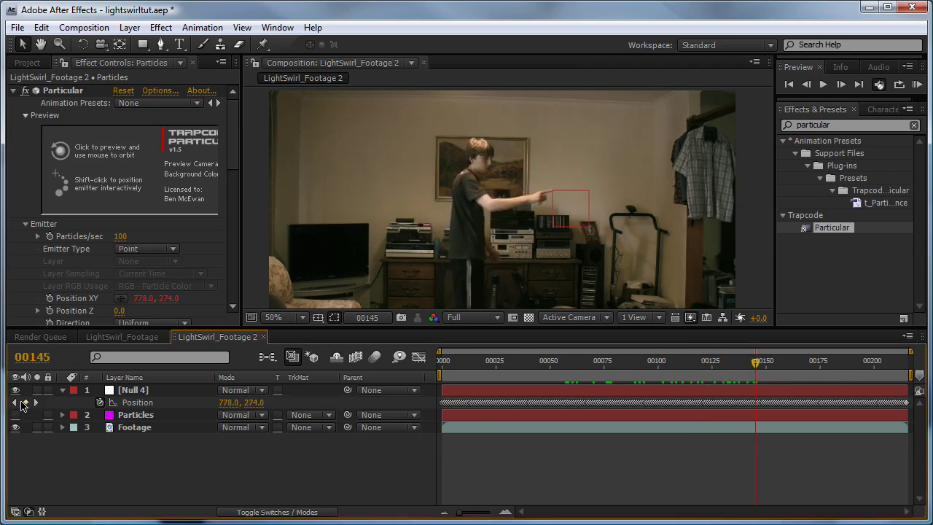
left_click(16, 415)
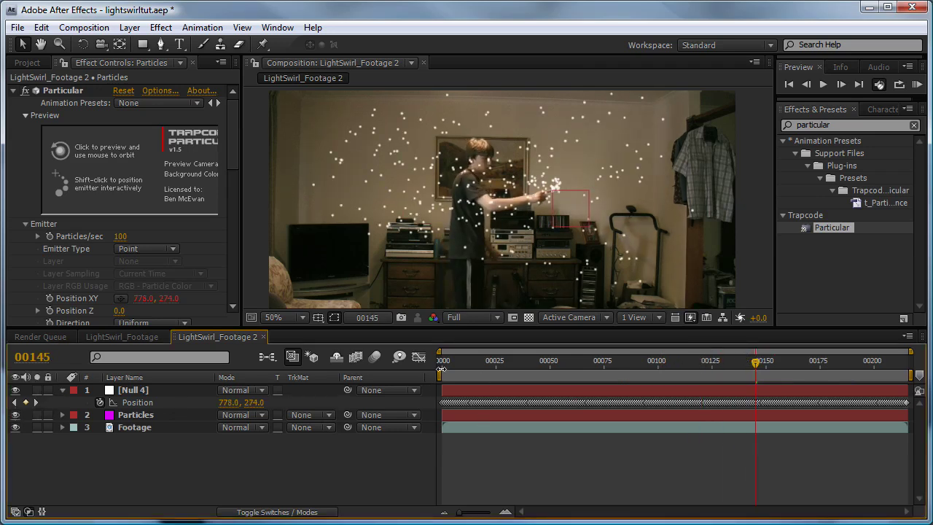
left_click_drag(440, 372, 664, 392)
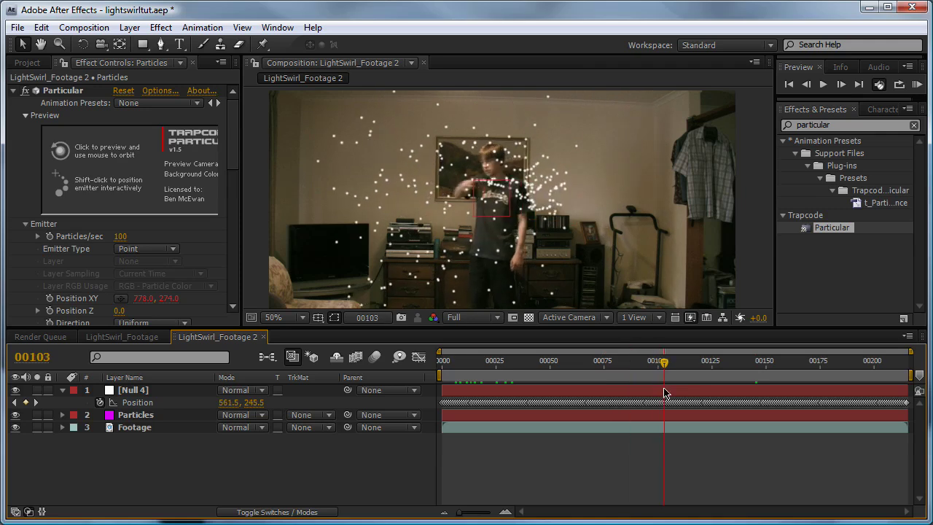
key("ctrl+s")
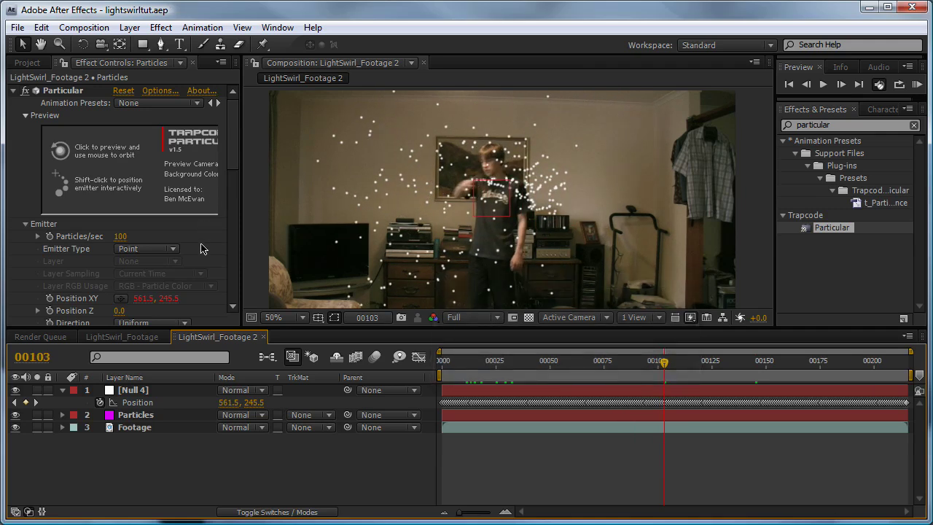
Set the emitter's Particles/sec to 2000 and preview around frame 136.
left_click(122, 236)
type("20")
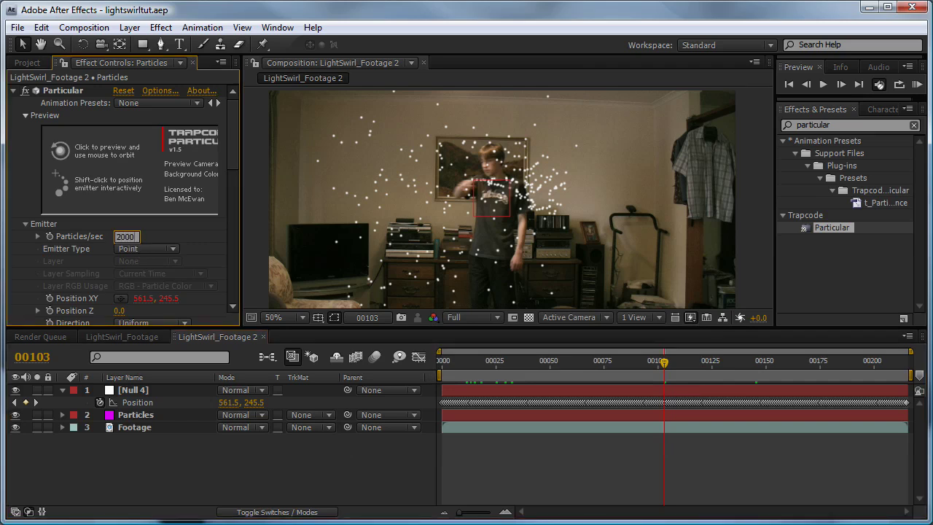
key("Return")
scroll(231, 168, "down", 1)
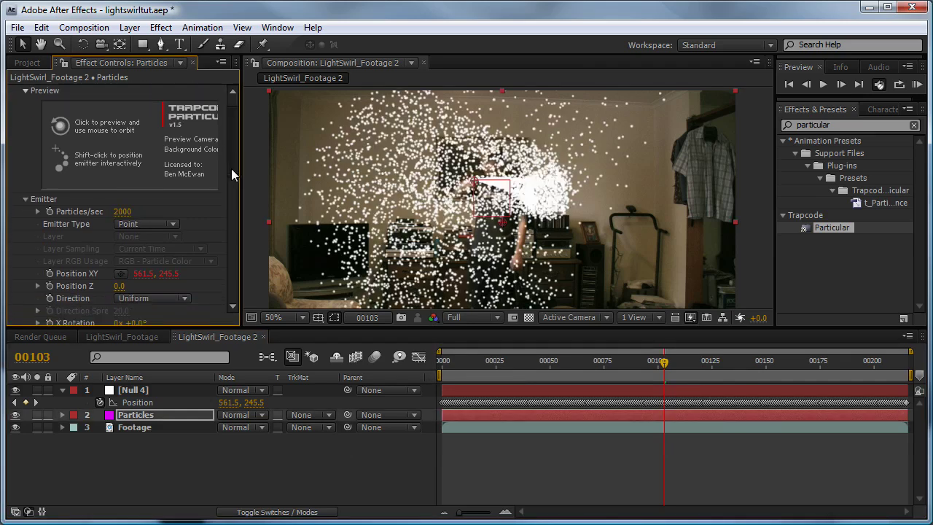
scroll(231, 168, "down", 1)
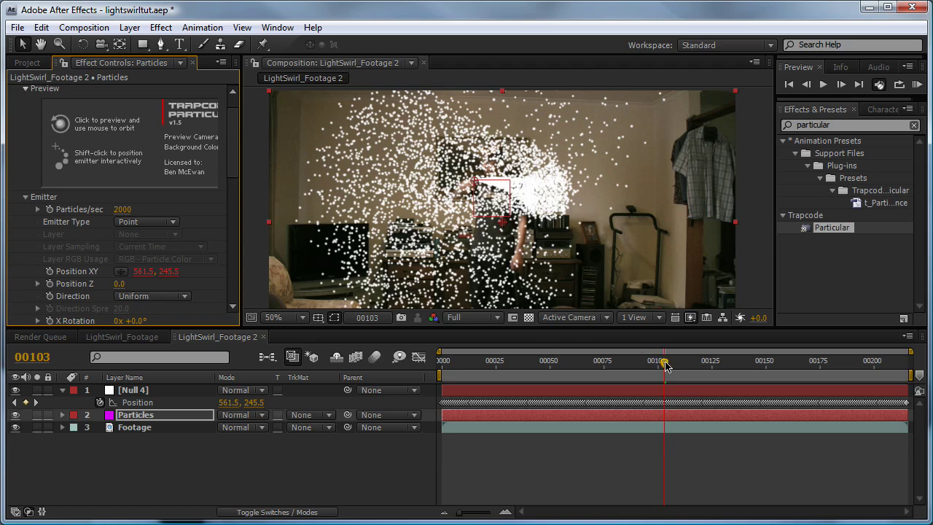
left_click_drag(665, 365, 801, 372)
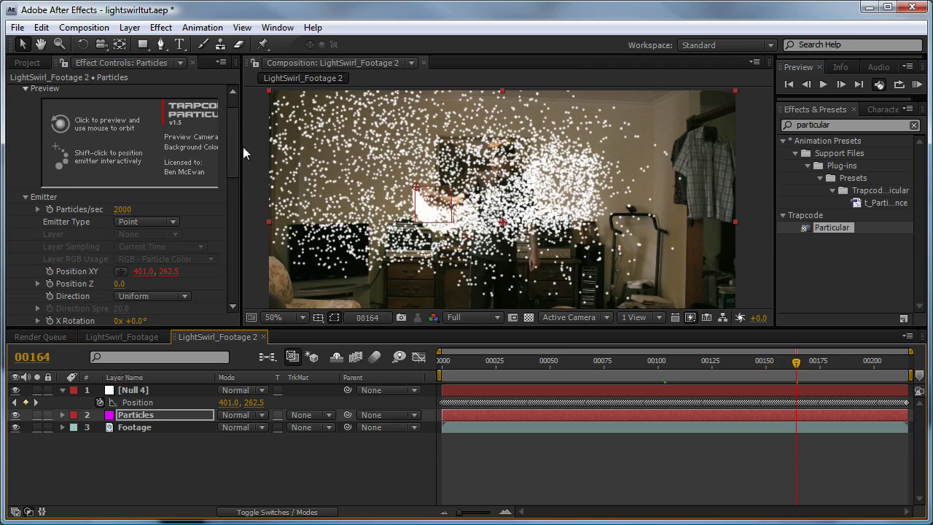
left_click_drag(234, 149, 235, 209)
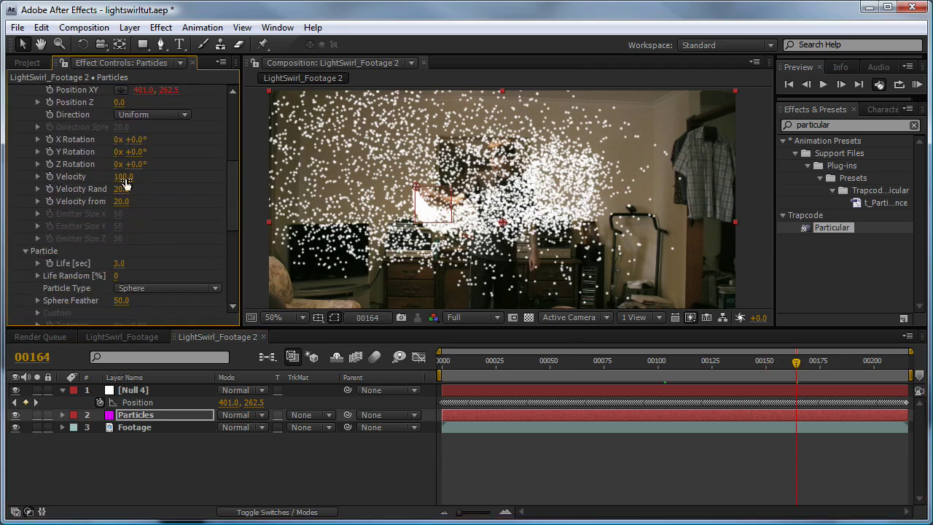
Set Velocity 0, Velocity Random 0 and Velocity from 5, then preview the trail.
left_click(123, 177)
type("0")
left_click(131, 190)
type("0")
left_click(121, 201)
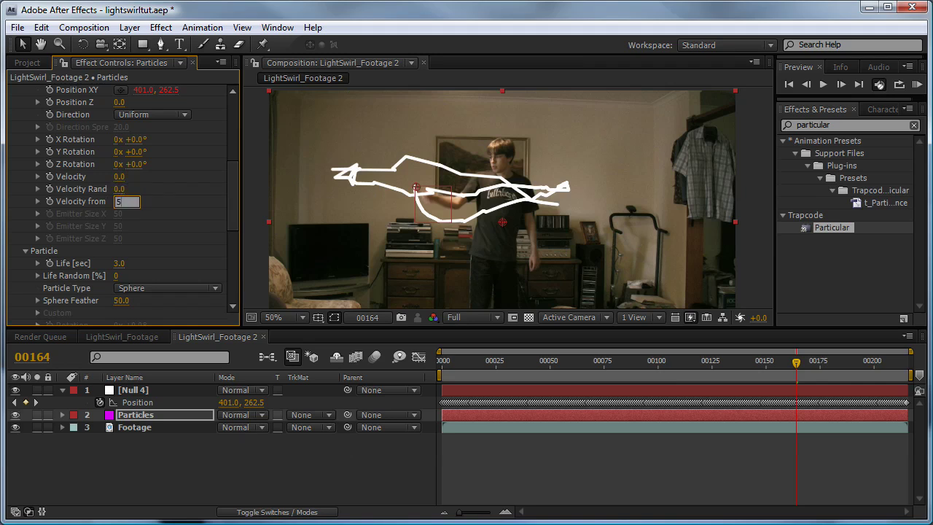
type("5")
key("Return")
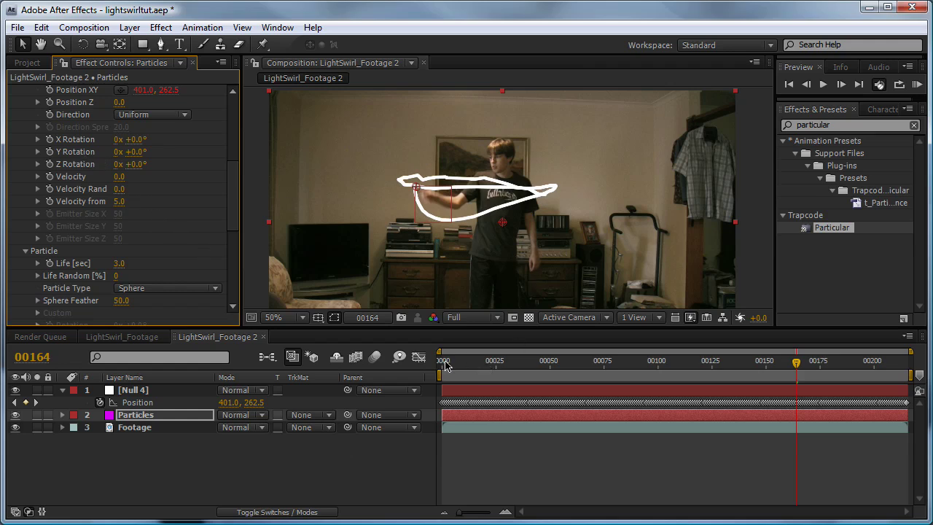
left_click_drag(446, 361, 643, 364)
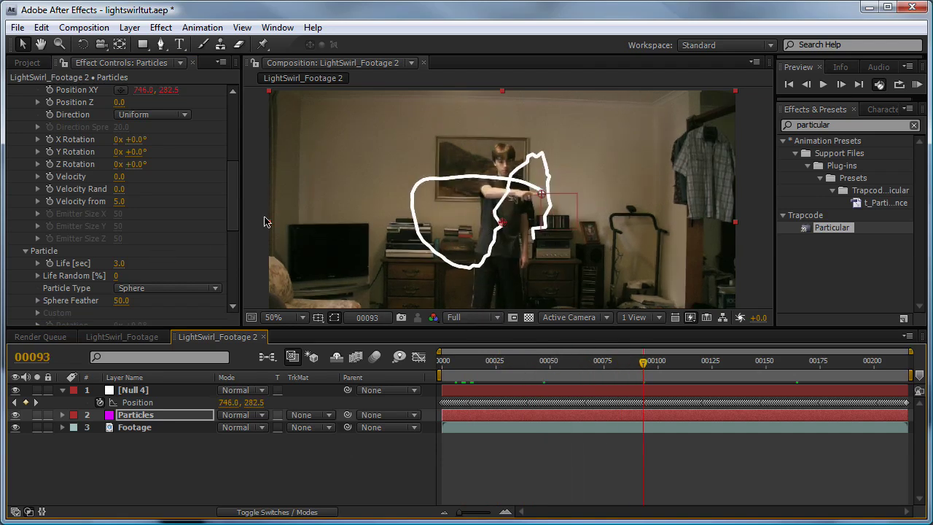
Set particle Life [sec] to 1 and Size to 1.
left_click_drag(235, 214, 234, 235)
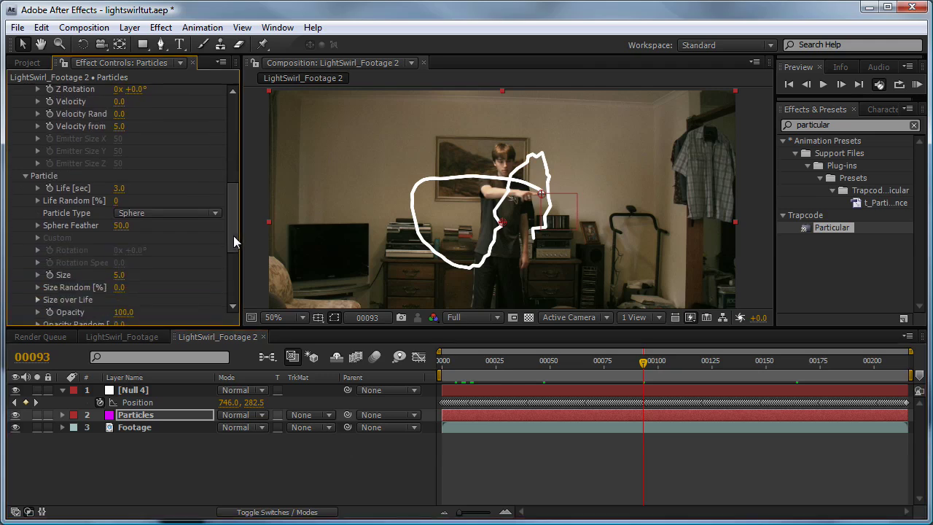
left_click(120, 189)
type("1")
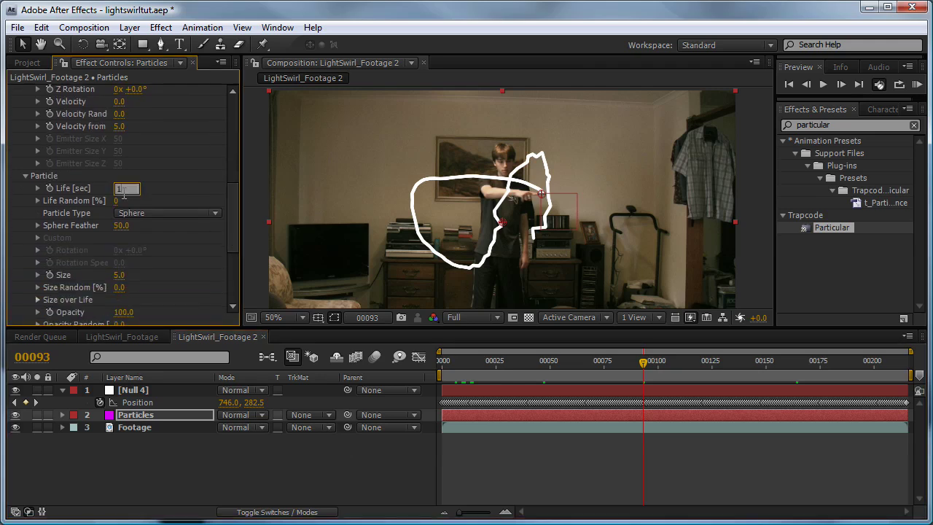
key("Return")
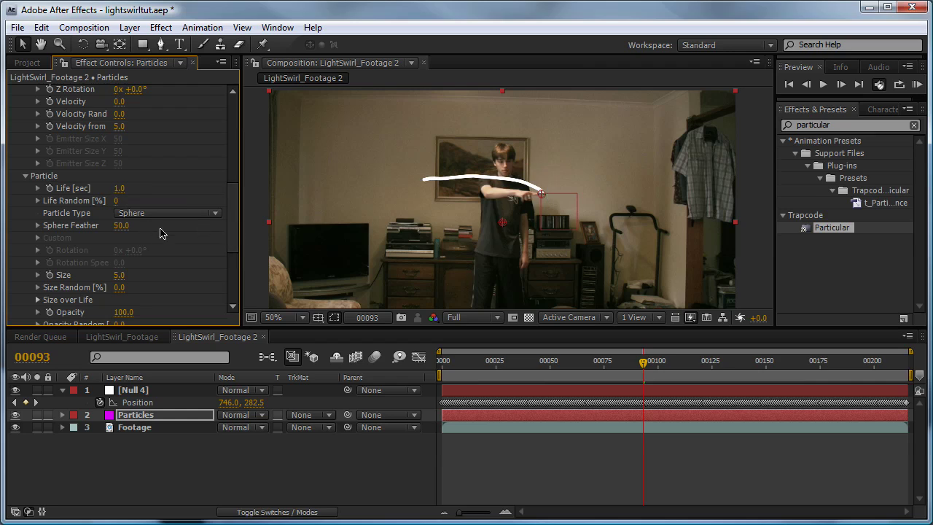
left_click_drag(235, 232, 231, 266)
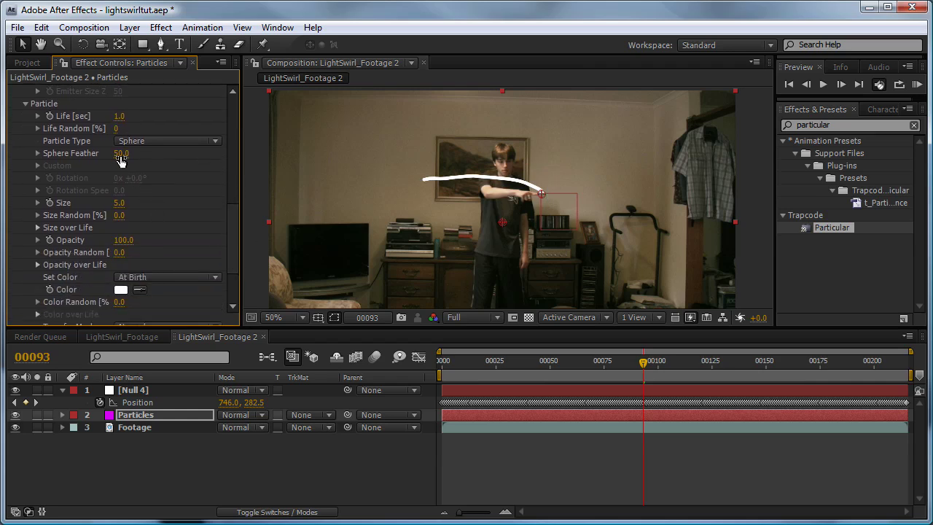
left_click(119, 204)
type("1")
key("Return")
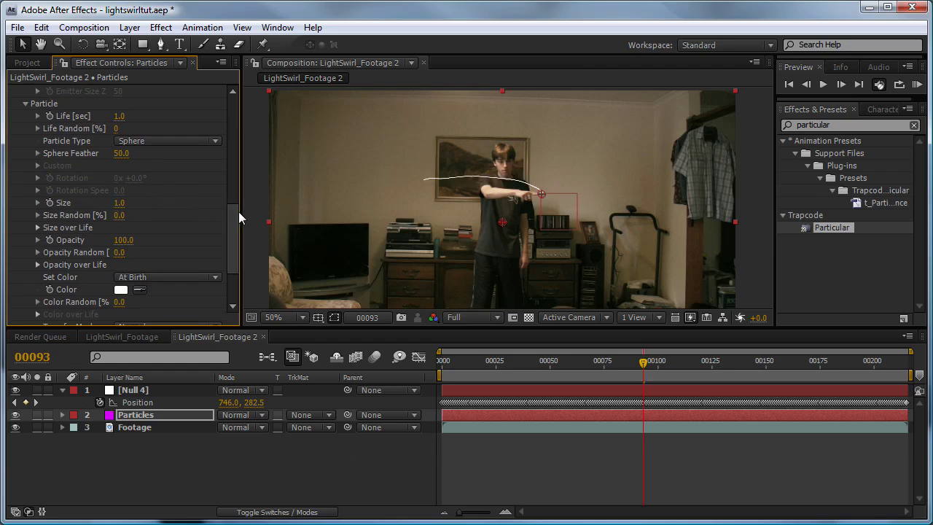
Zoom the viewer to 100%, set particle Opacity to 65, and preview the streak.
left_click_drag(238, 211, 233, 231)
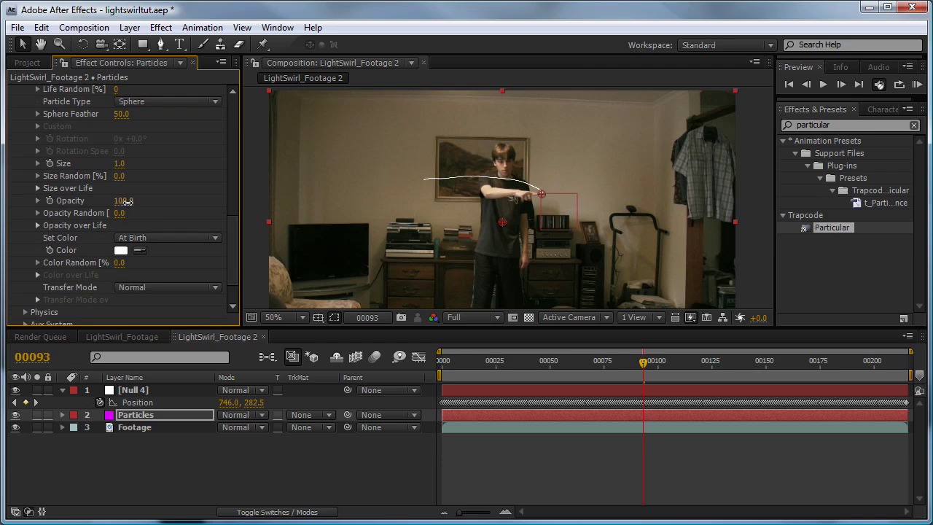
key("period")
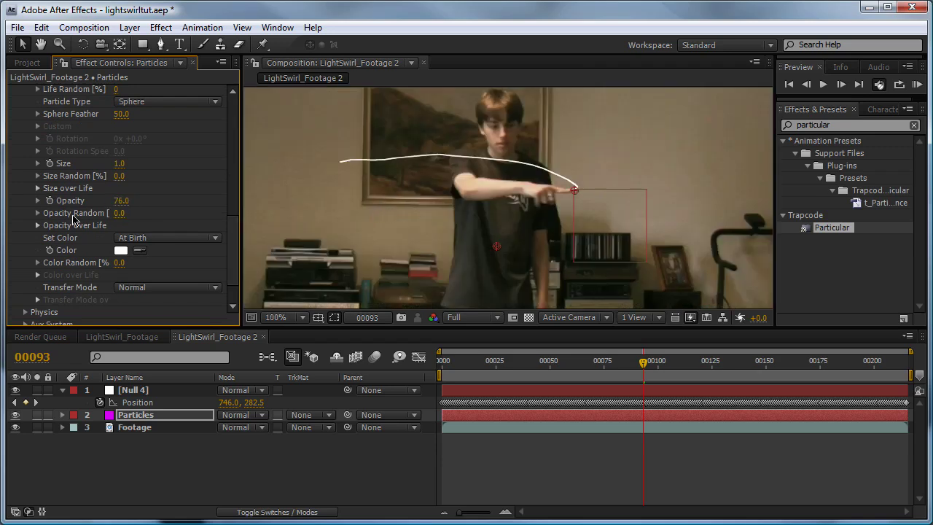
left_click(121, 201)
type("15")
key("Return")
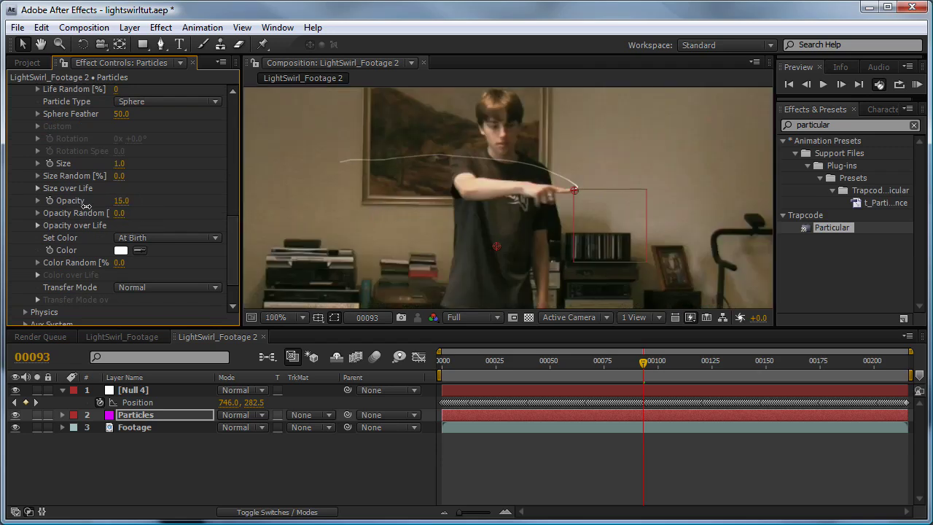
left_click_drag(86, 206, 114, 208)
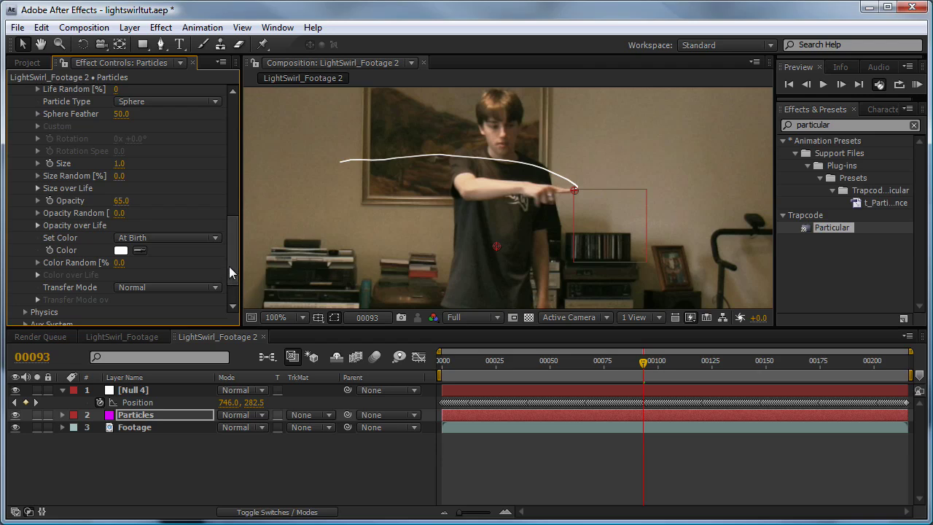
left_click_drag(230, 272, 228, 305)
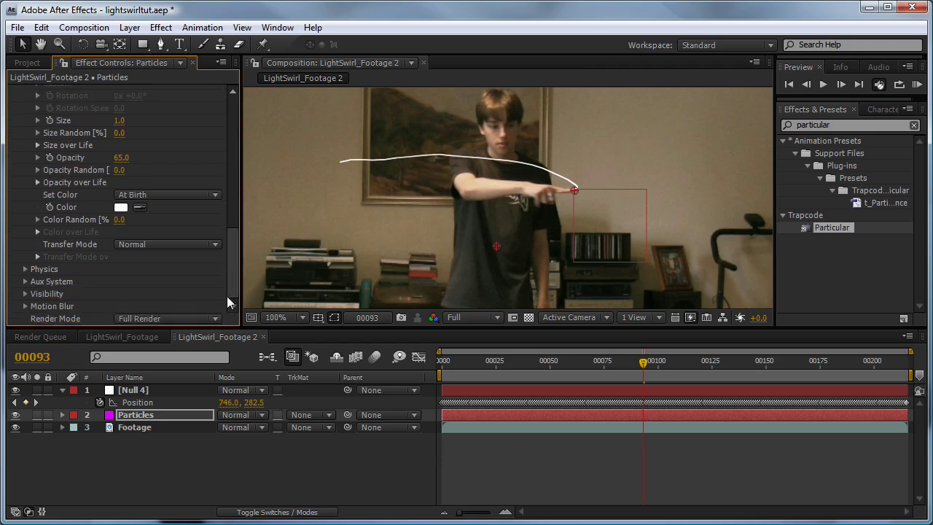
left_click_drag(469, 368, 719, 411)
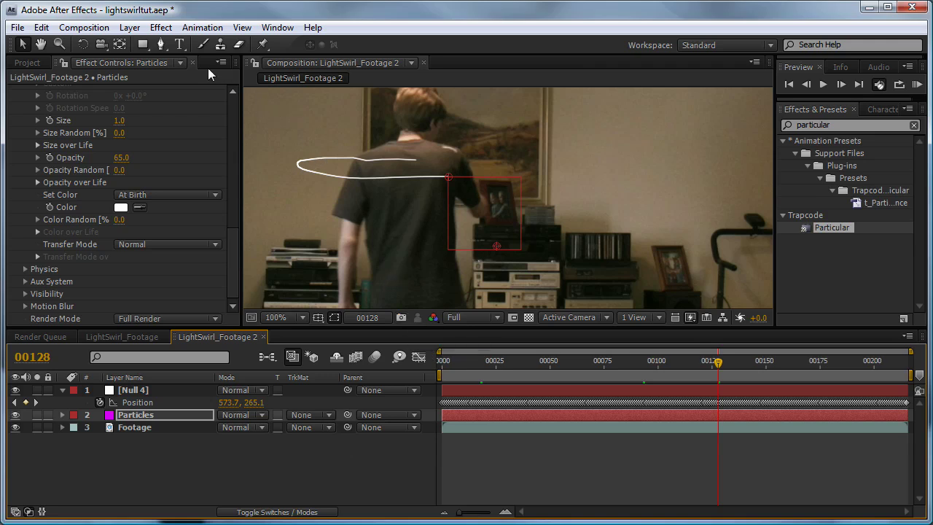
At frame 00128, bring up the Layer > New choices.
left_click(132, 27)
Create a new orange solid layer sized to match the composition.
mouse_move(148, 44)
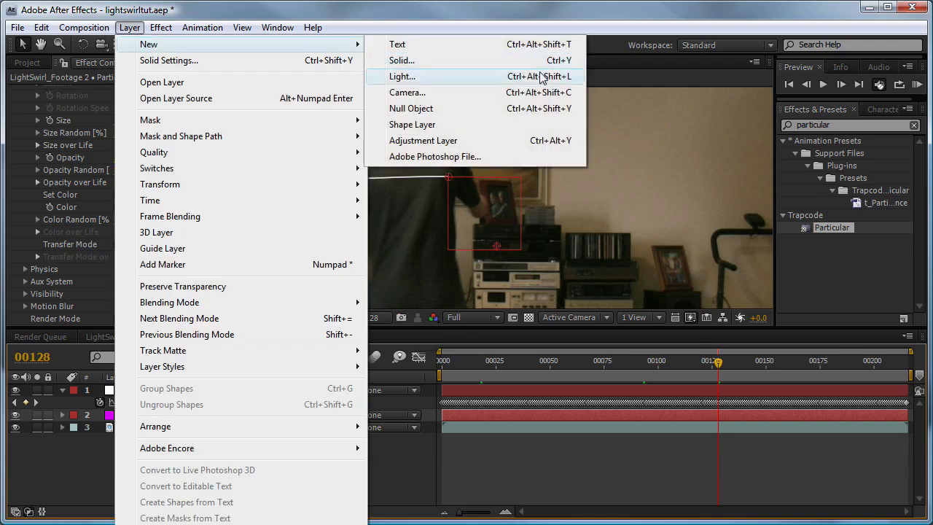
left_click(488, 60)
left_click(558, 453)
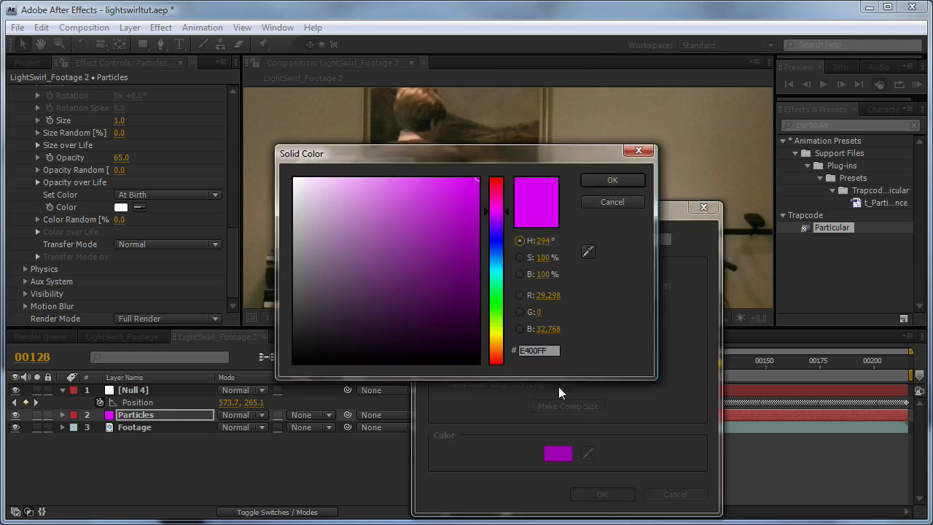
left_click(499, 346)
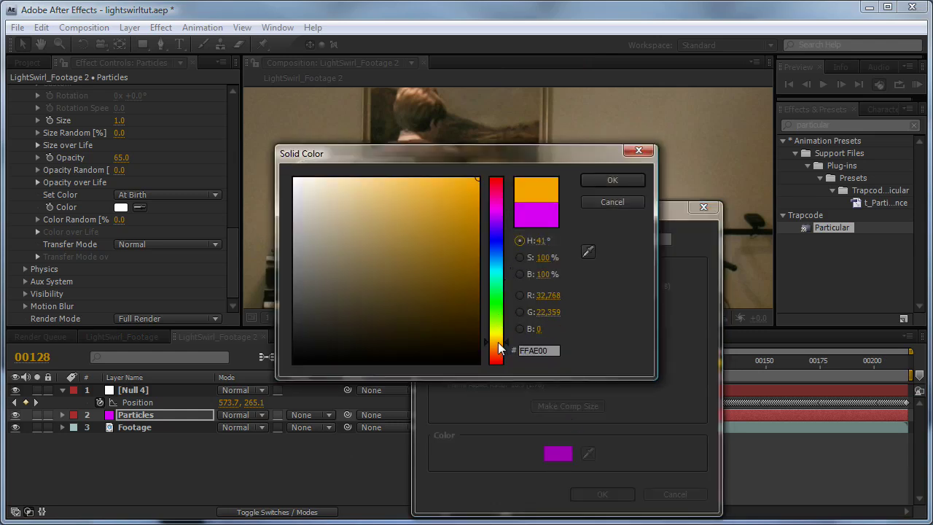
left_click(591, 180)
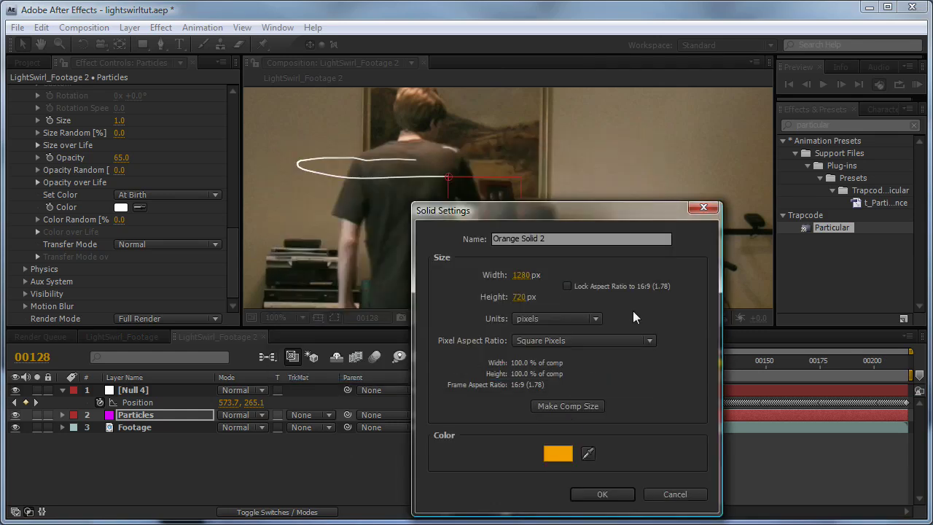
left_click(564, 407)
left_click(602, 494)
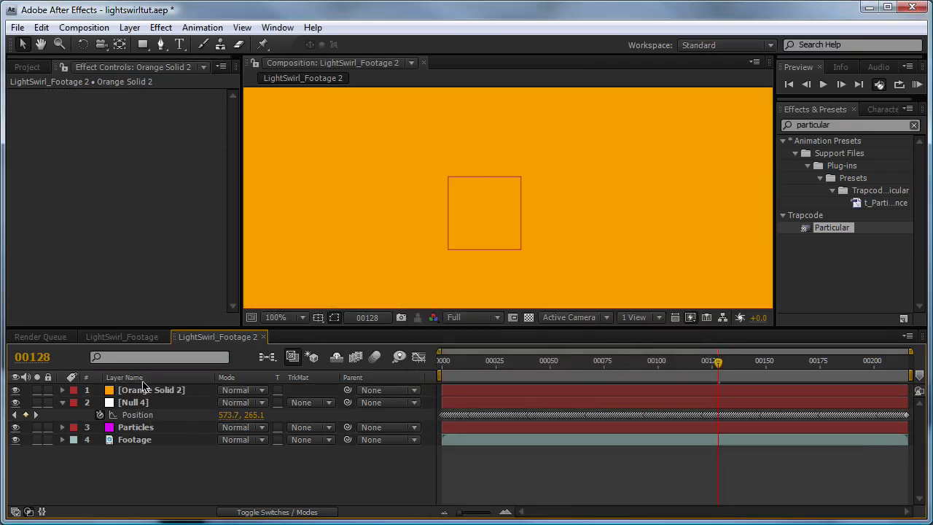
Name the solid 'Matte' and rename the null layer to 'FingerTrack'.
key("Return")
type("Ma")
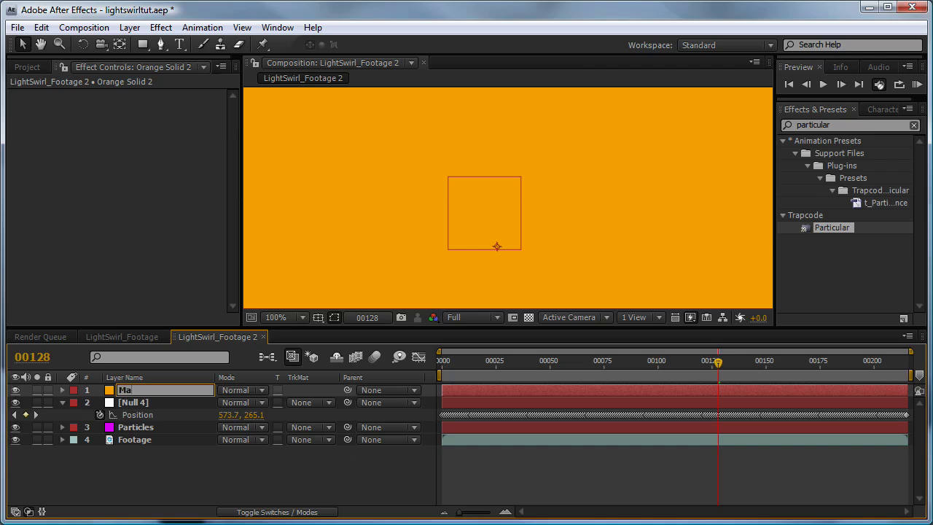
type("tte")
left_click(135, 402)
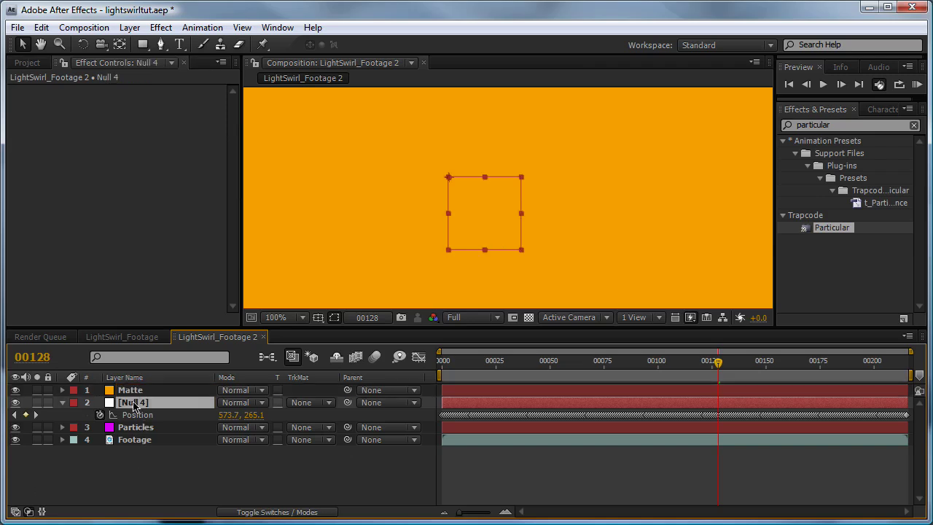
key("Return")
type("FingerTr")
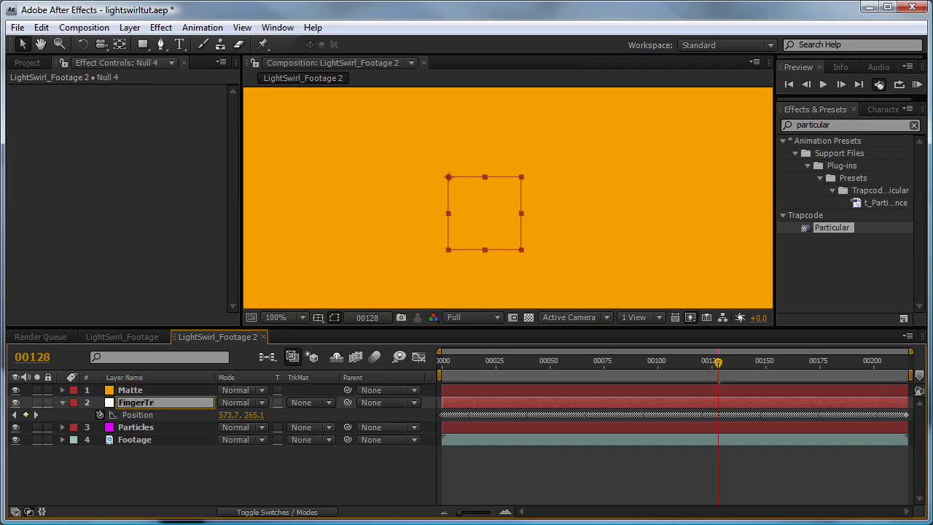
type("ack")
key("Return")
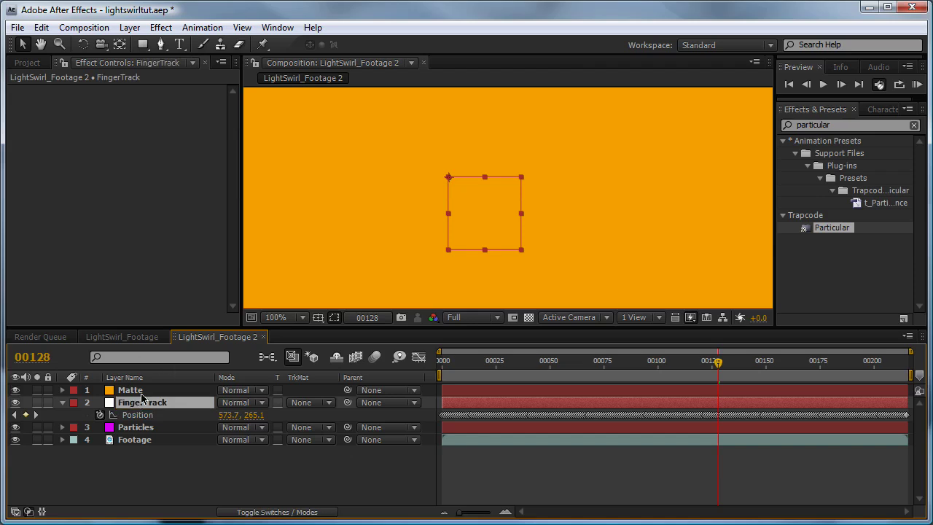
Move the Matte layer below FingerTrack and hide it.
left_click(133, 390)
left_click_drag(135, 414, 134, 415)
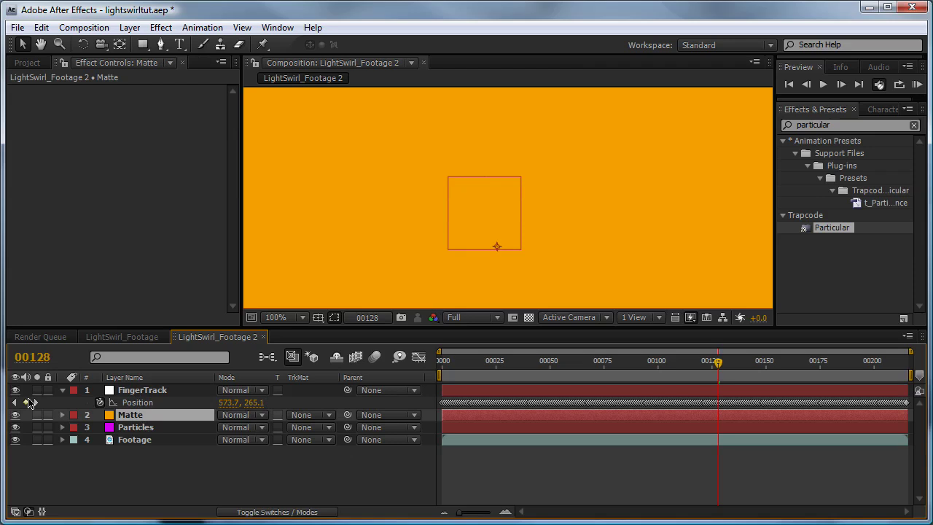
left_click(15, 415)
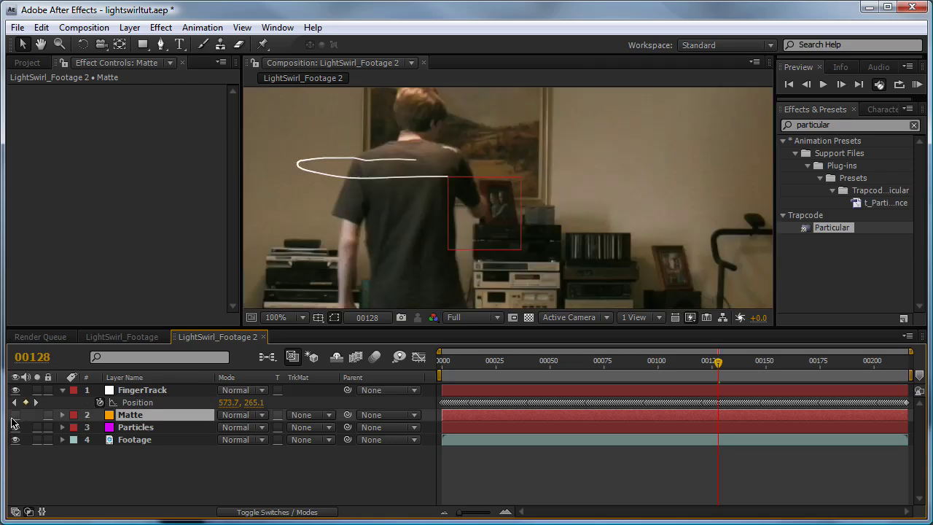
At 200% zoom, draw a closed four-point Pen mask across the boy's back.
left_click(159, 46)
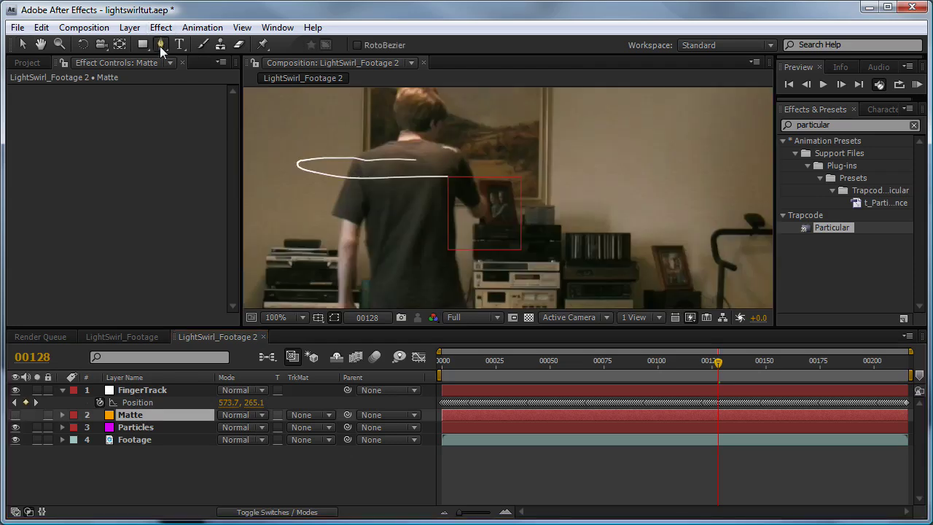
key("period")
left_click_drag(319, 195, 485, 187)
left_click(425, 157)
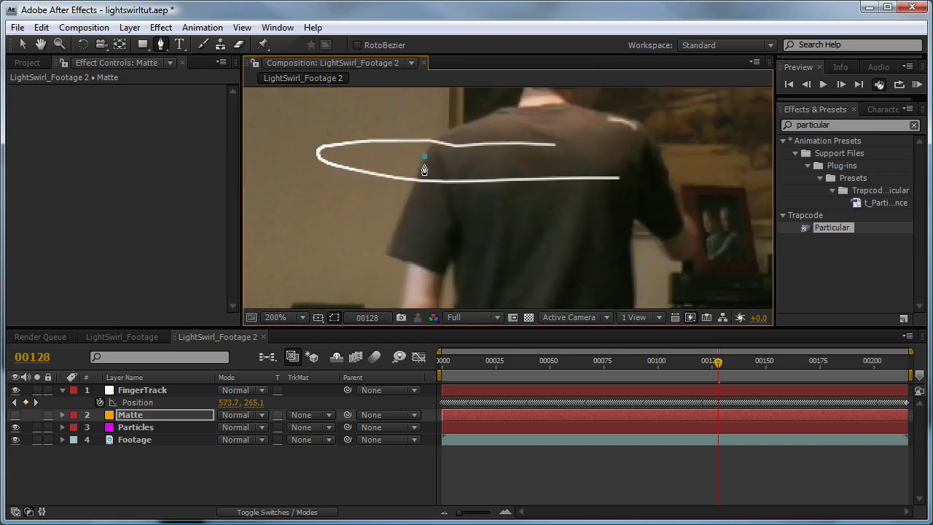
left_click(672, 194)
left_click(659, 149)
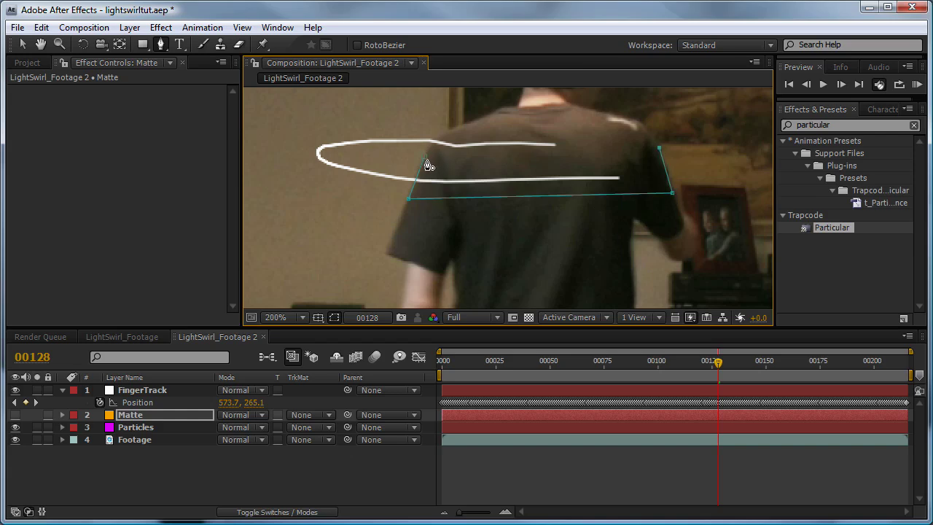
left_click(424, 157)
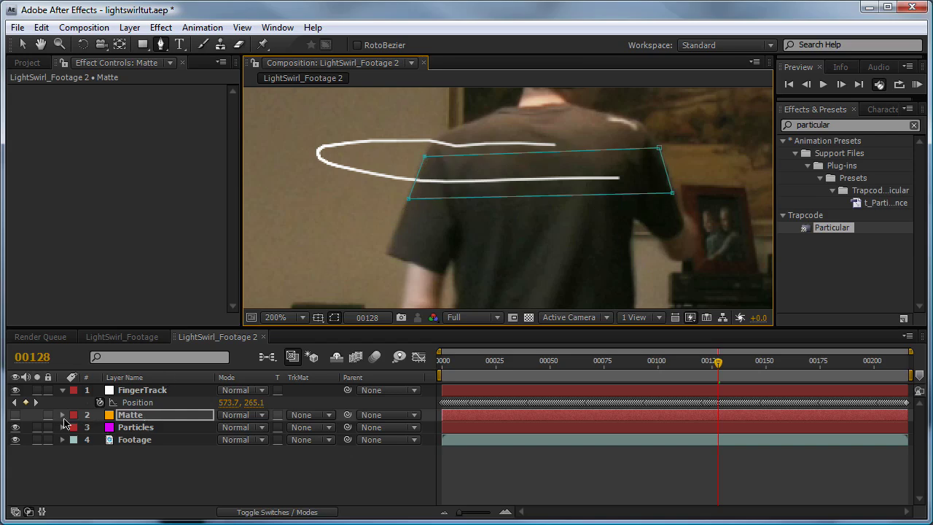
Reveal Matte's Mask 1 properties and set its Mask Feather to 4 pixels.
left_click(62, 415)
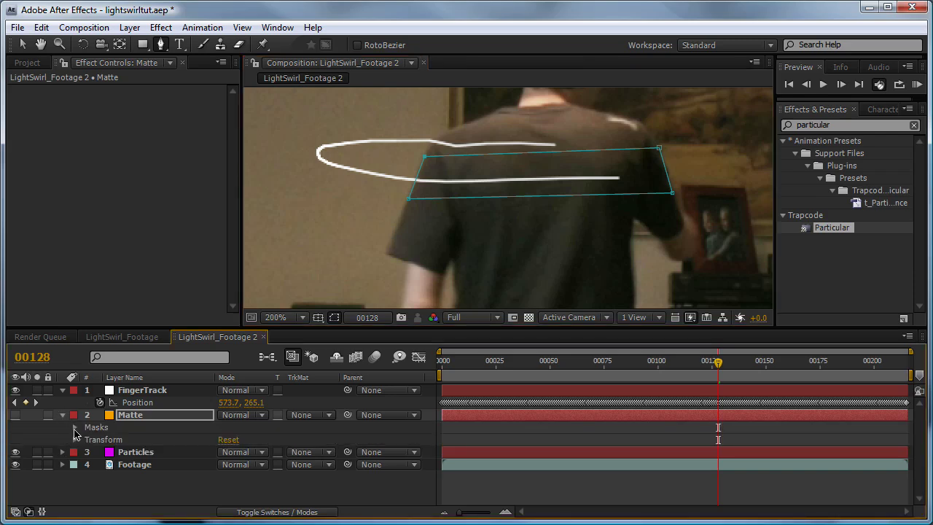
left_click(74, 427)
left_click(87, 440)
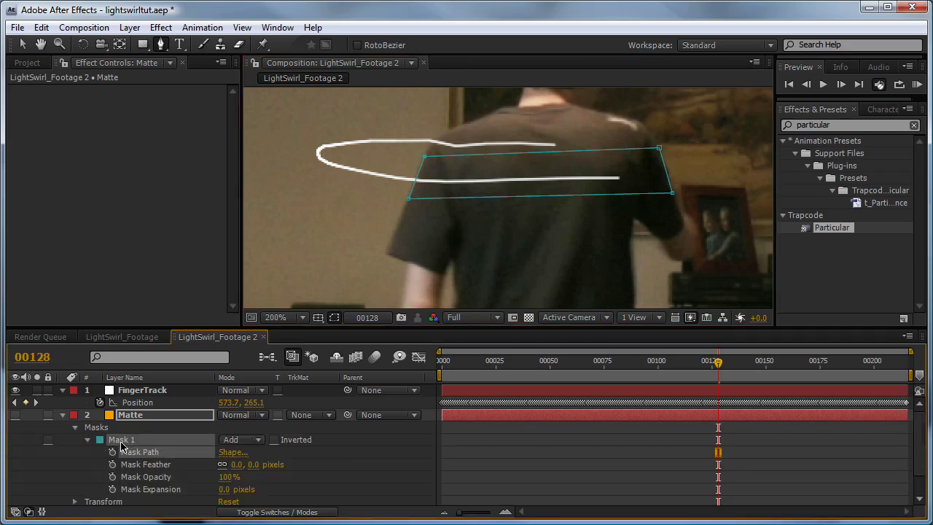
left_click(22, 43)
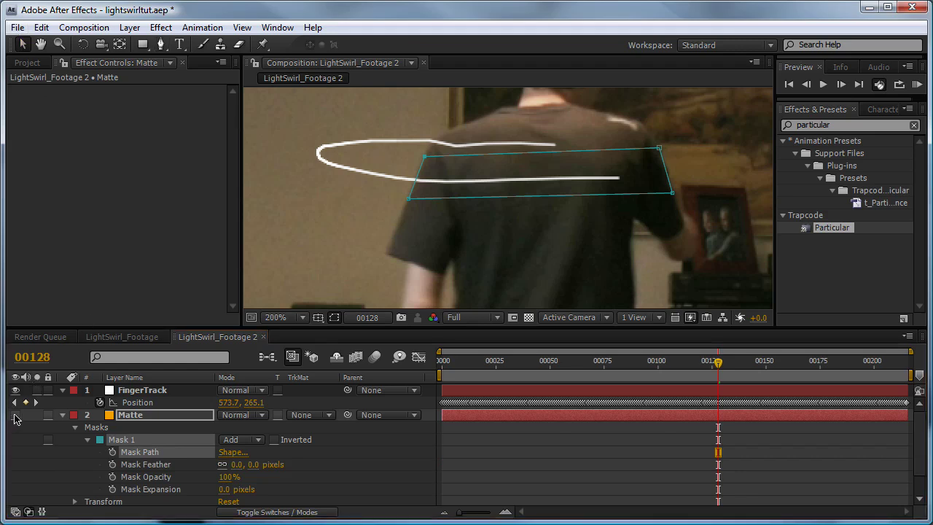
left_click(15, 415)
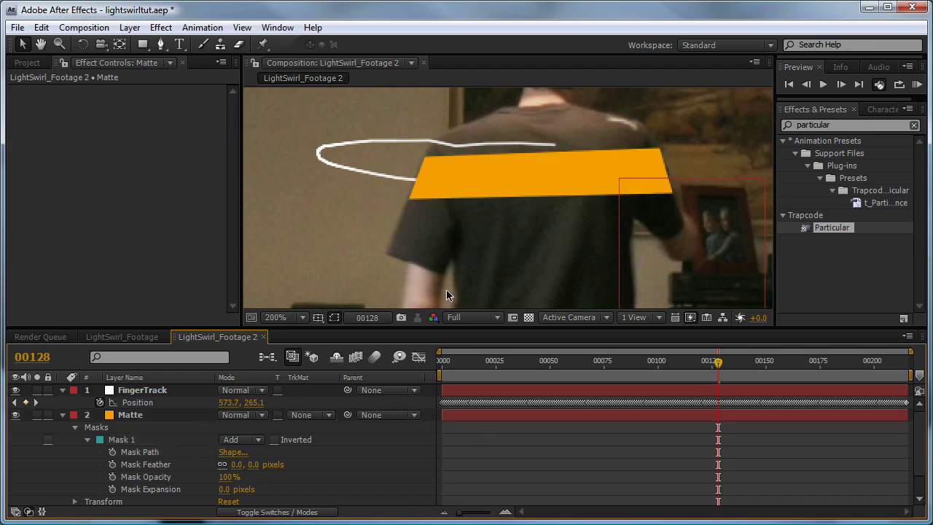
scroll(446, 290, "down", 2)
scroll(540, 238, "up", 1)
scroll(539, 238, "up", 1)
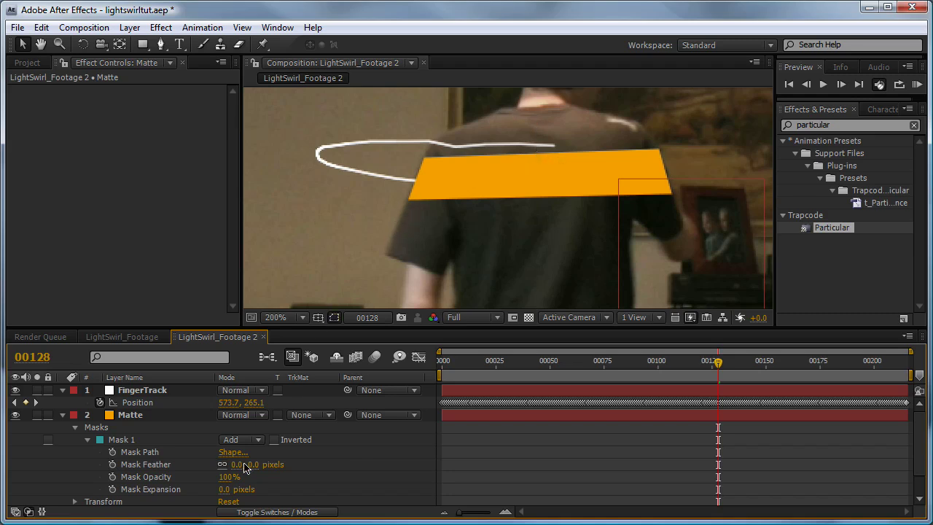
left_click(223, 465)
left_click_drag(238, 465, 240, 465)
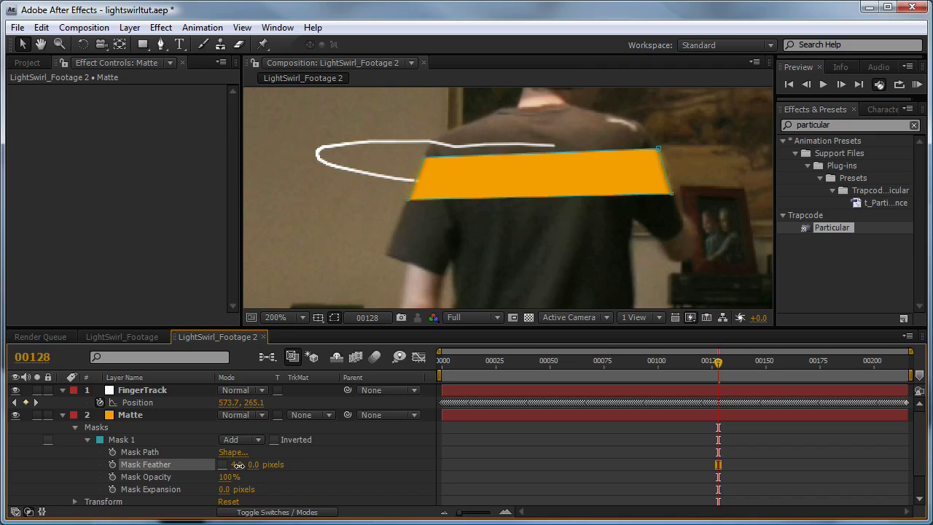
left_click(440, 223)
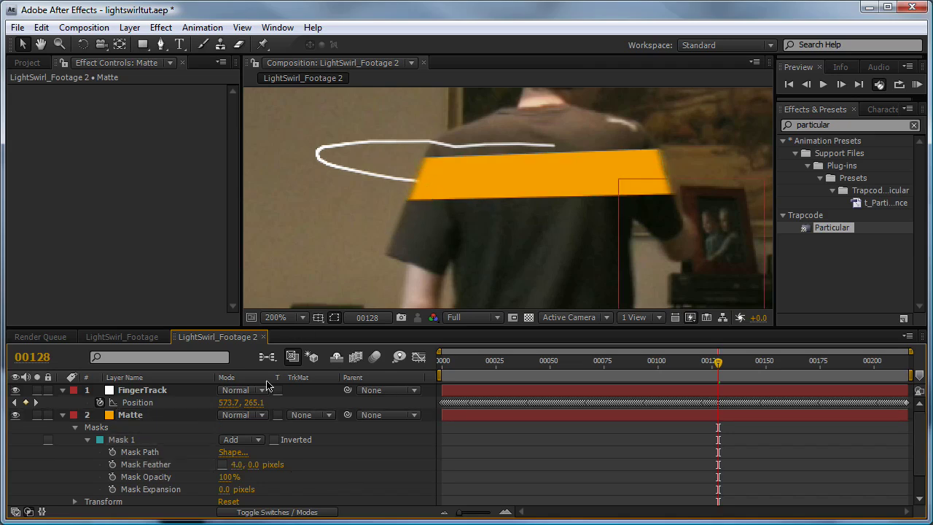
Keyframe Mask Path at frame 00128 and reshape the mask onto the arm at frame 00126.
left_click(113, 452)
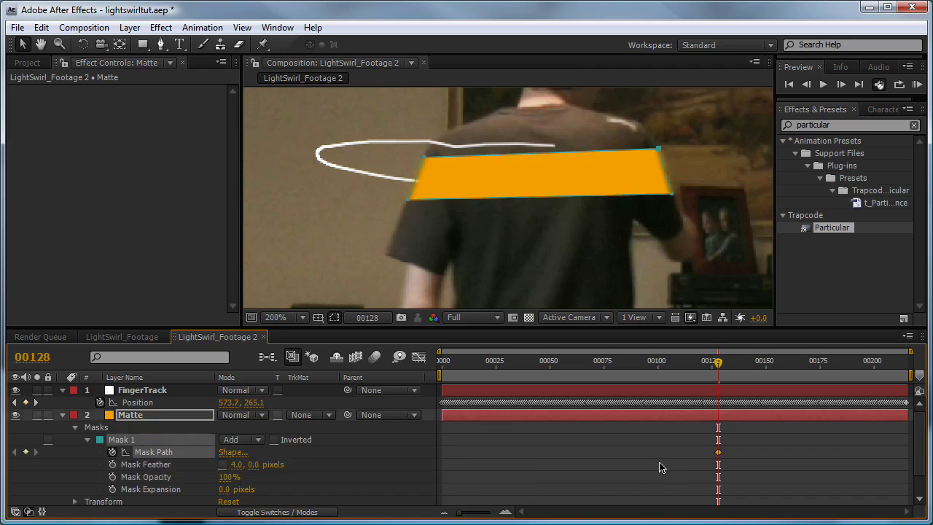
left_click(16, 415)
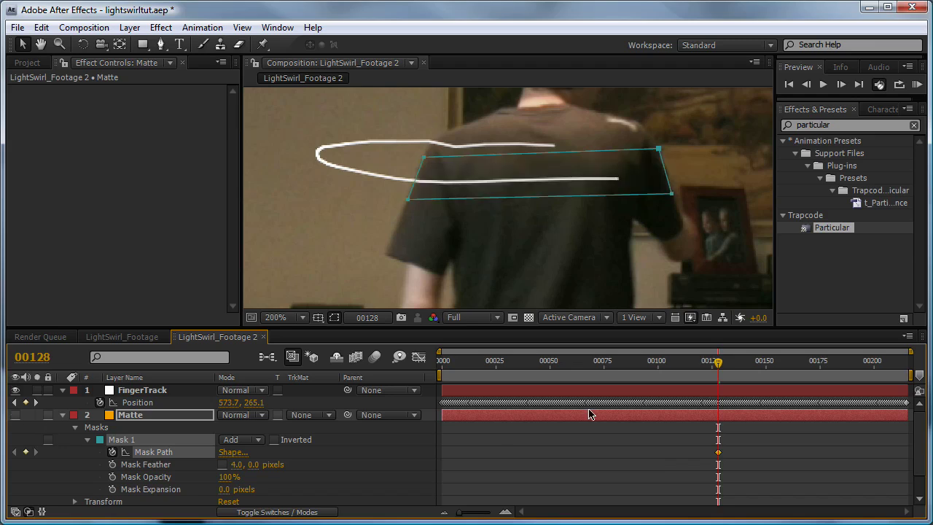
key("Page_Up")
left_click(413, 197)
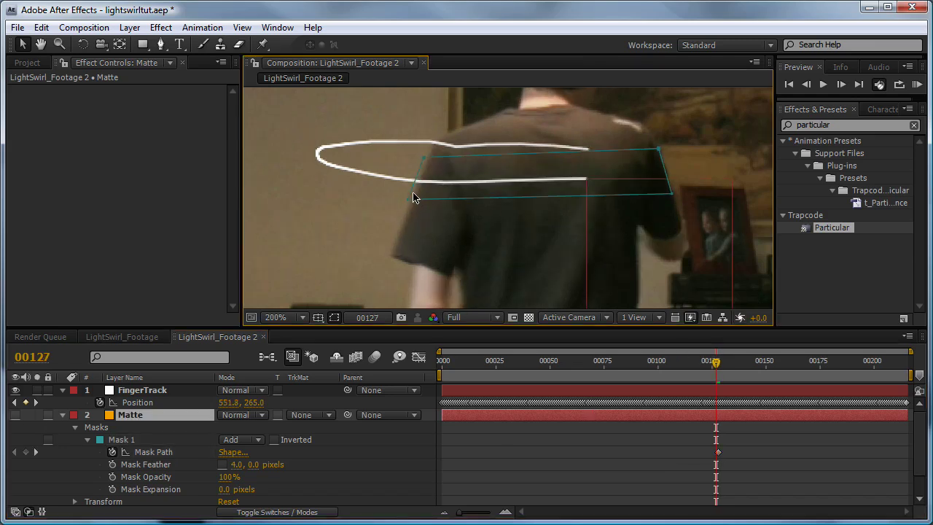
left_click(412, 198)
key("Page_Up")
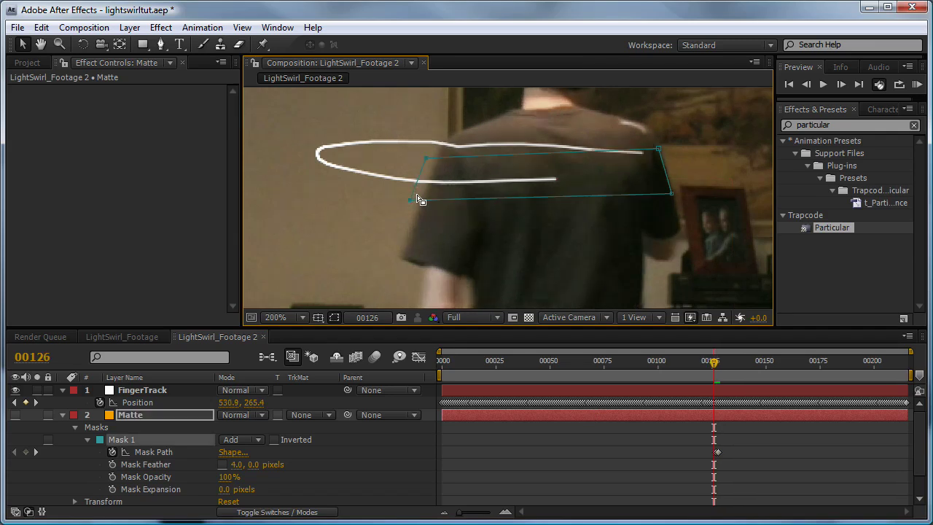
left_click_drag(412, 198, 421, 200)
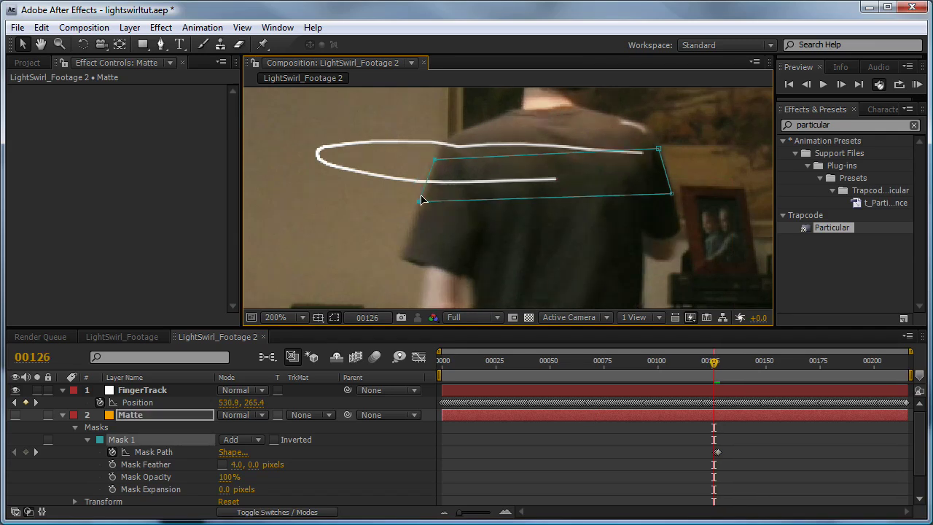
left_click_drag(666, 177, 673, 204)
Nudge the mask corners frame by frame through frames 00127–00130 to follow the arm.
key("Page_Down")
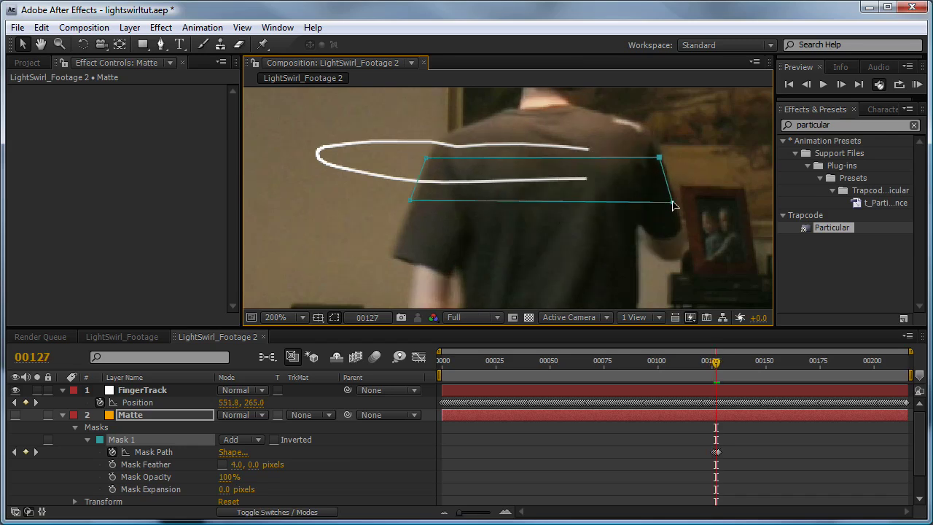
key("Page_Down")
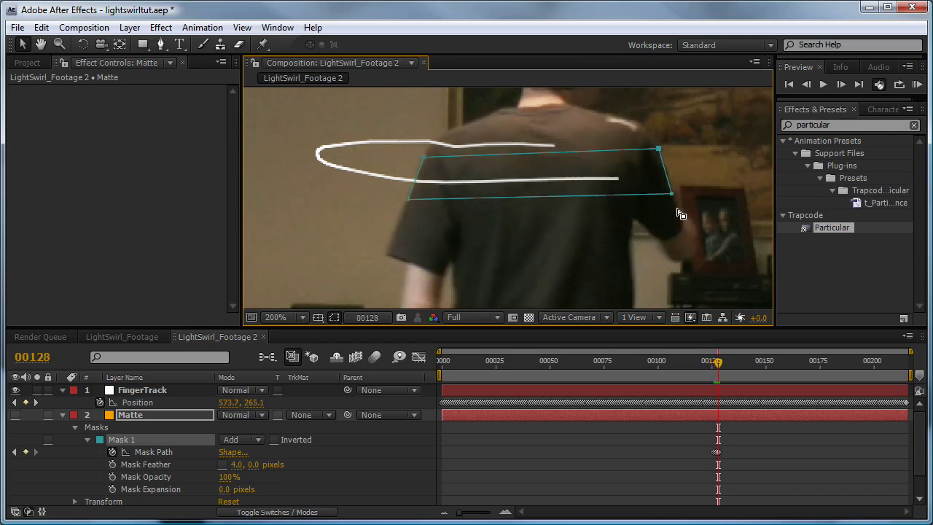
left_click_drag(674, 196, 676, 202)
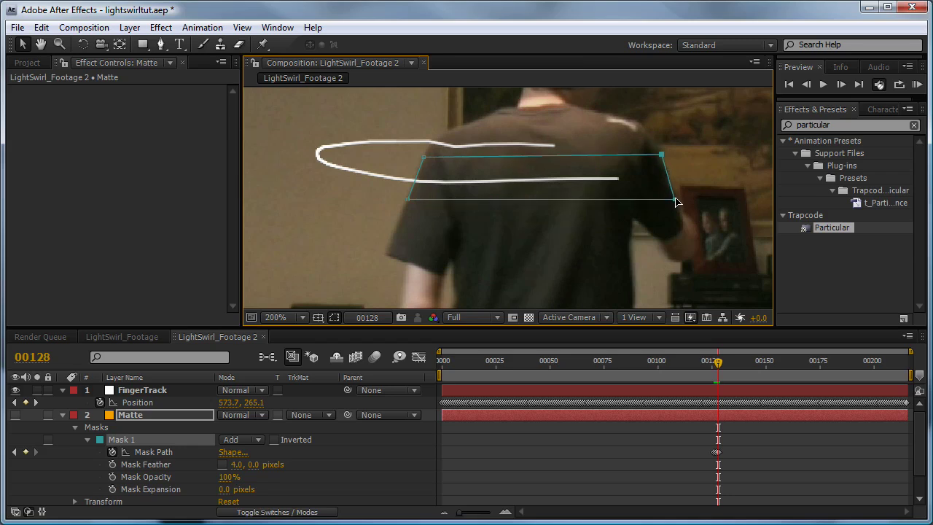
key("Page_Down")
left_click_drag(413, 188, 412, 194)
key("Page_Down")
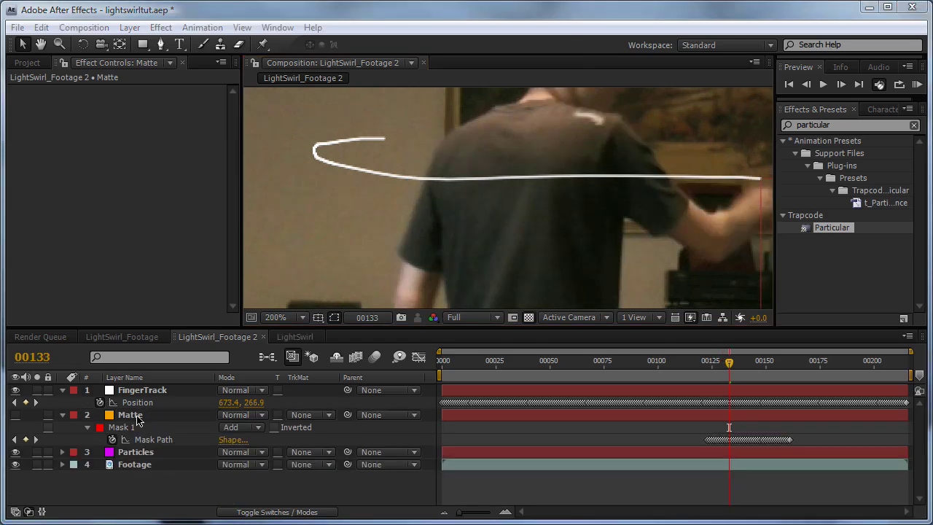
left_click(155, 416)
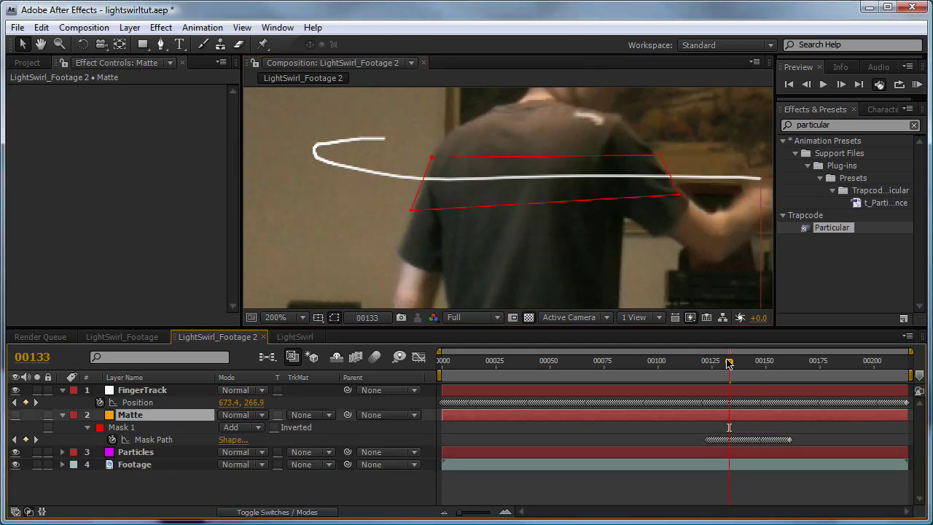
Scrub to frame 00142, select Particles, and turn the Matte layer back on to check its fit.
mouse_move(729, 362)
left_mouse_down()
mouse_move(716, 366)
mouse_move(729, 370)
left_mouse_up()
mouse_move(735, 366)
left_mouse_down()
mouse_move(758, 366)
mouse_move(745, 370)
left_mouse_up()
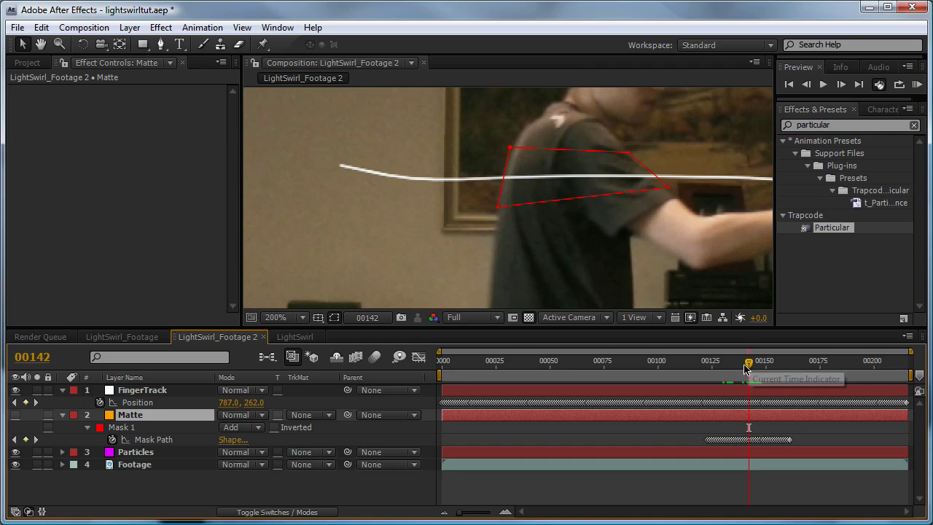
left_click(720, 482)
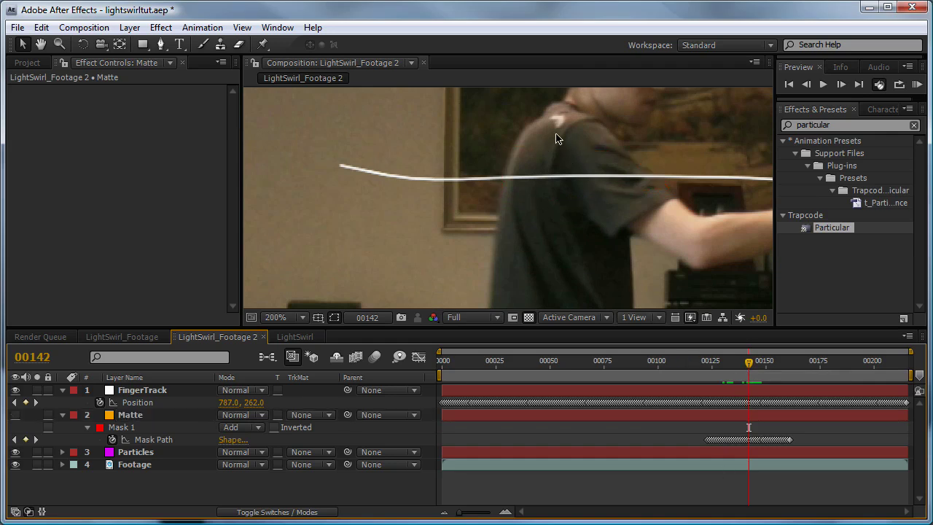
left_click(143, 452)
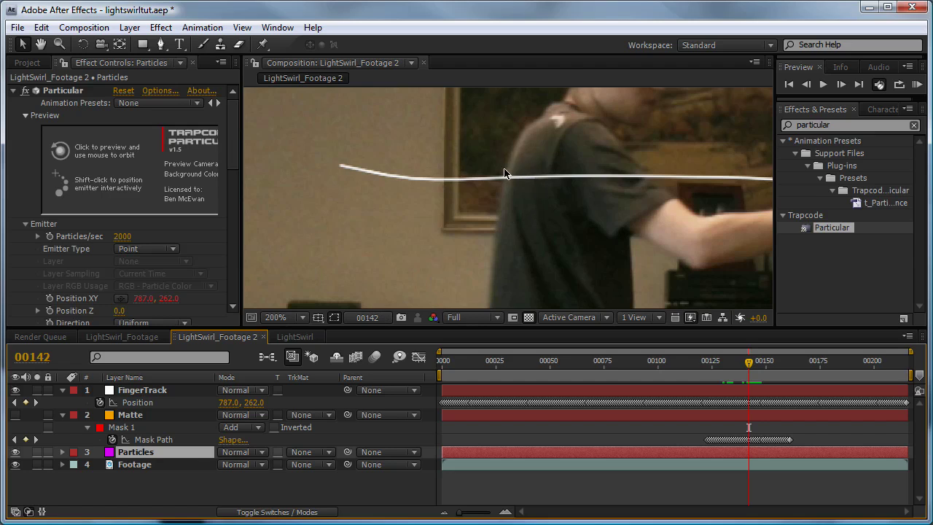
left_click(15, 414)
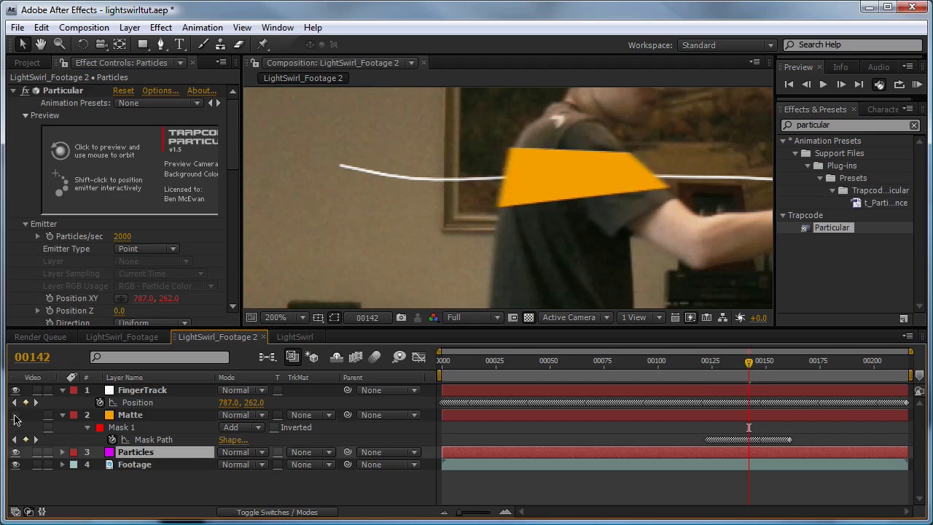
Hide Matte and set the Particles track matte to Alpha Inverted Matte 'Matte'.
left_click(15, 414)
left_click(311, 452)
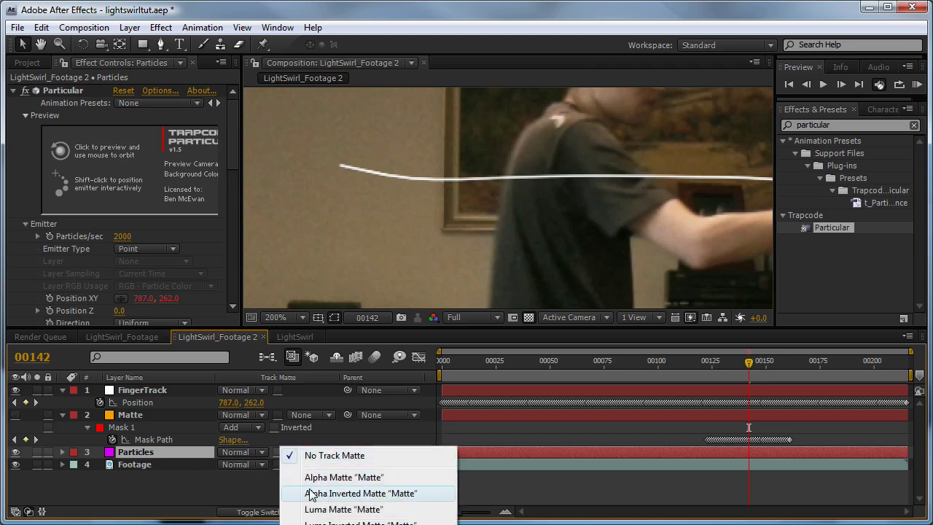
left_click(383, 493)
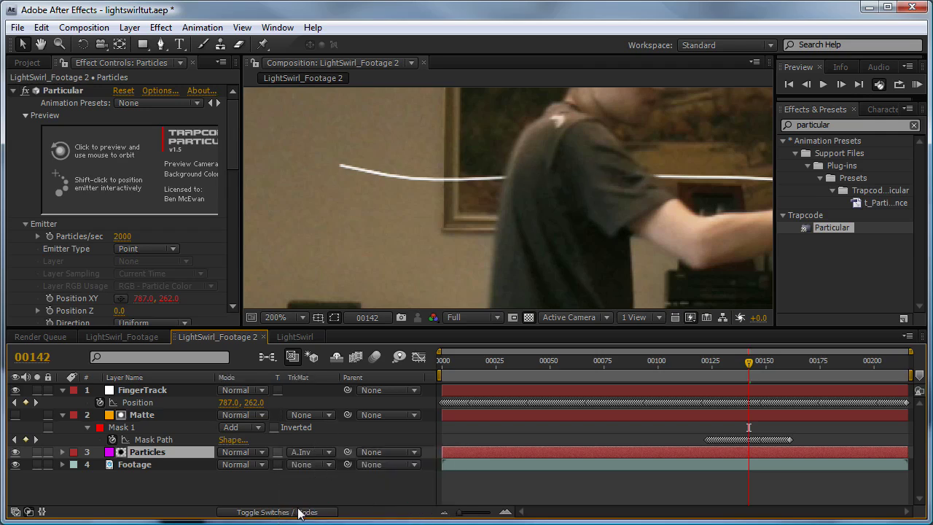
left_click(267, 513)
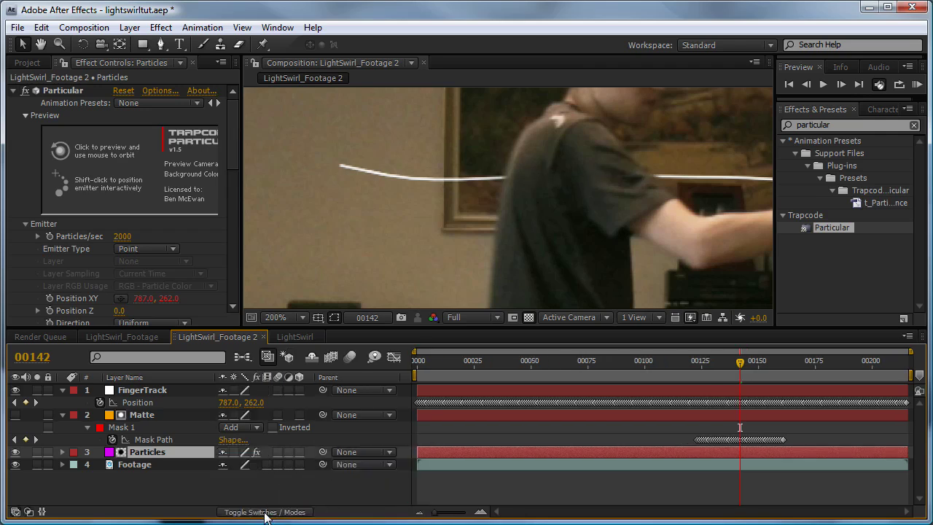
left_click(267, 512)
left_click(266, 512)
left_click(266, 512)
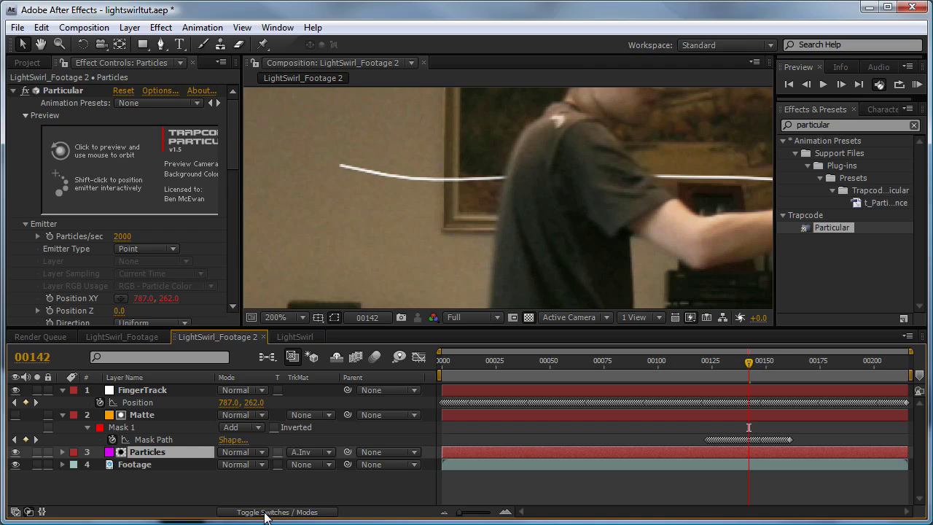
left_click(15, 390)
left_click_drag(15, 453, 15, 466)
left_click(16, 415)
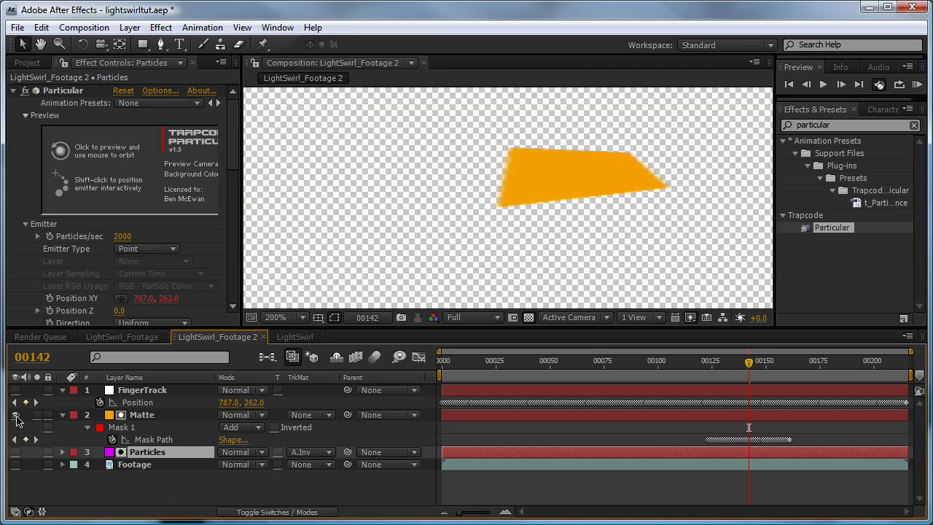
left_click(143, 415)
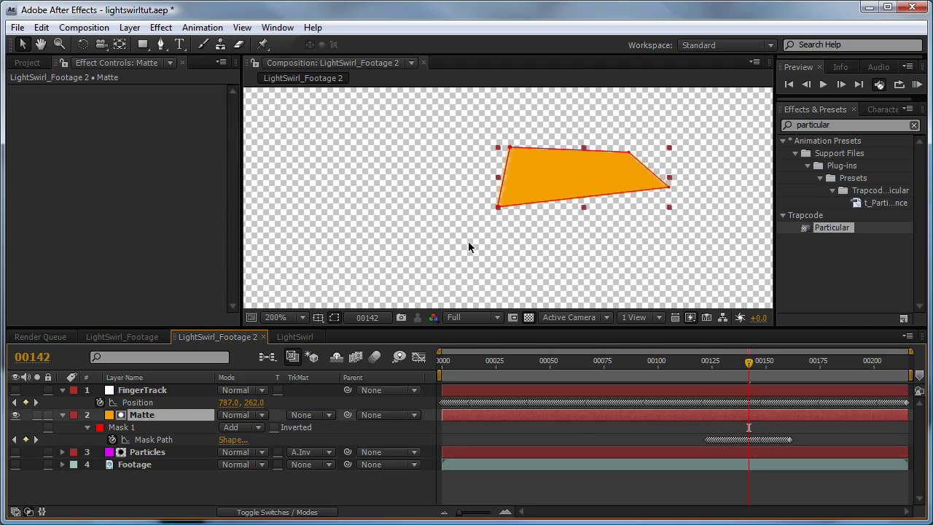
key("alt+4")
key("comma")
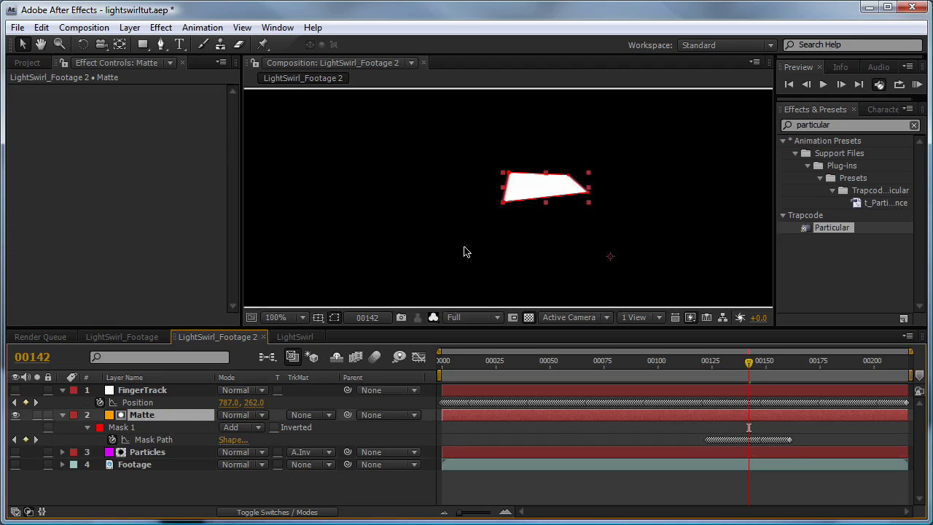
left_click(488, 475)
left_click(156, 417)
left_click(488, 487)
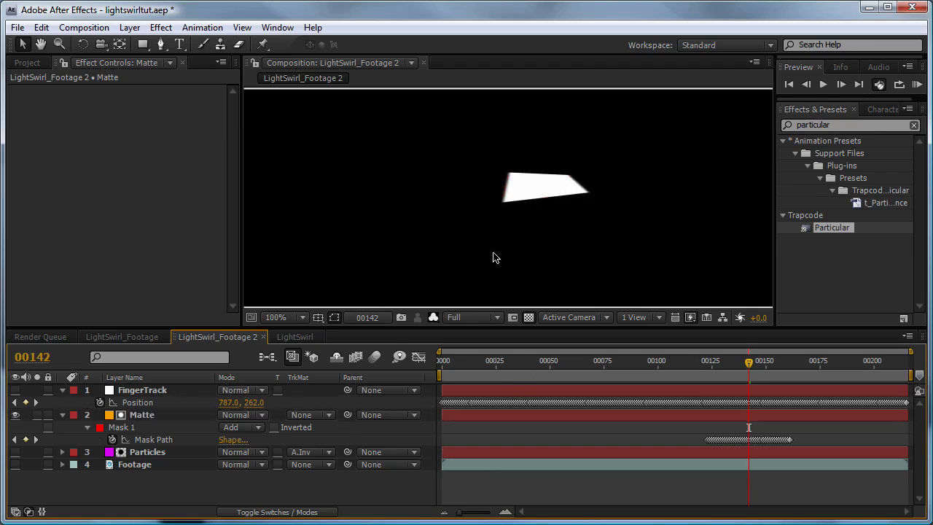
key("comma")
key("comma")
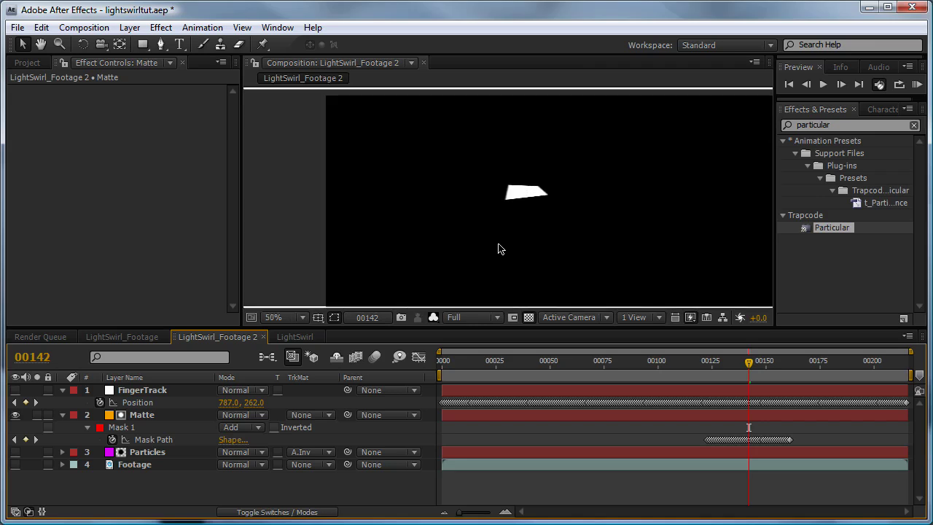
key("period")
key("period")
key("period")
key("period")
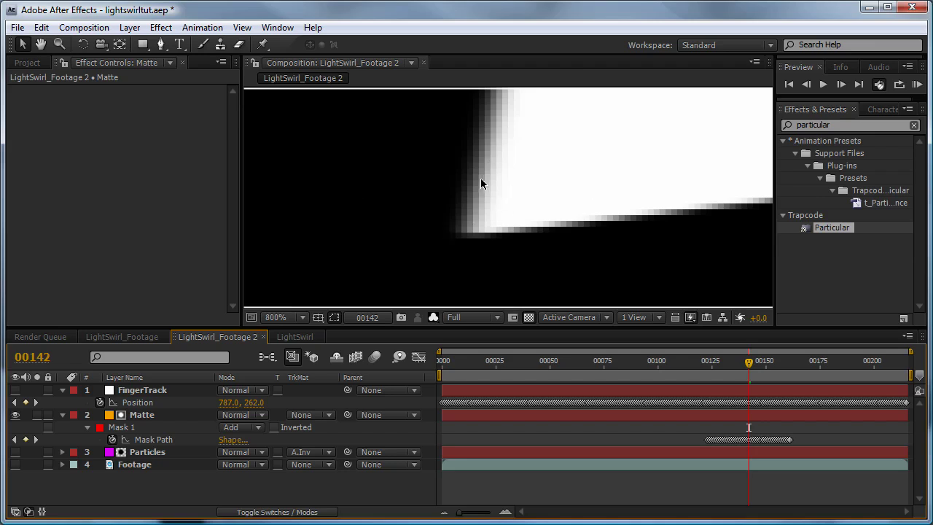
key("comma")
key("comma")
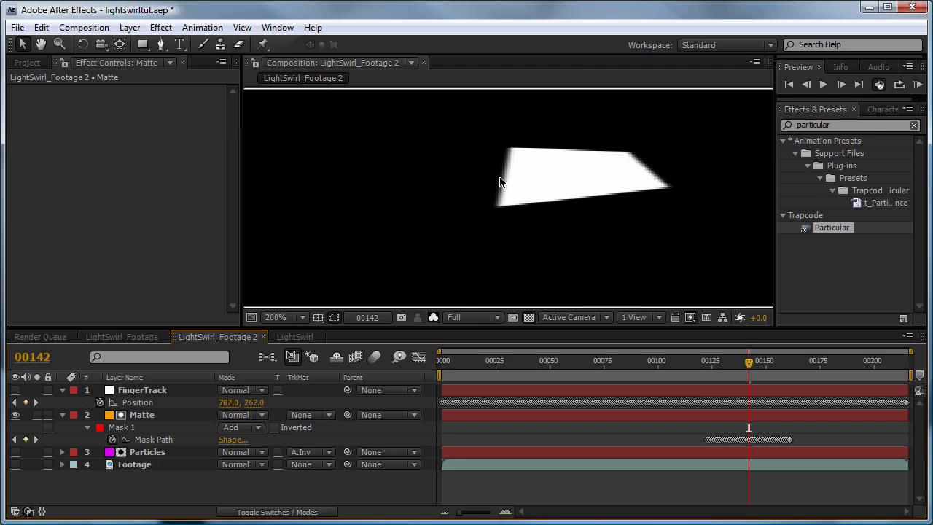
key("comma")
key("comma")
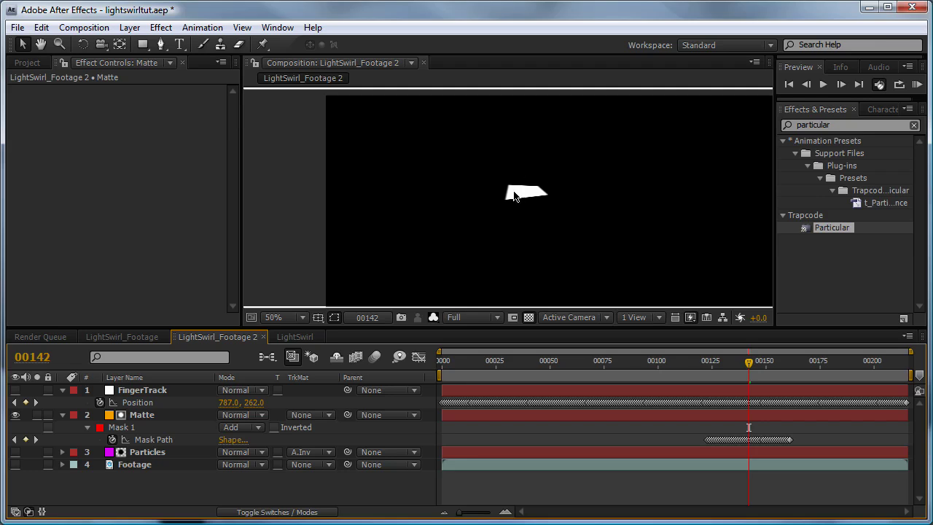
scroll(512, 197, "up", 4)
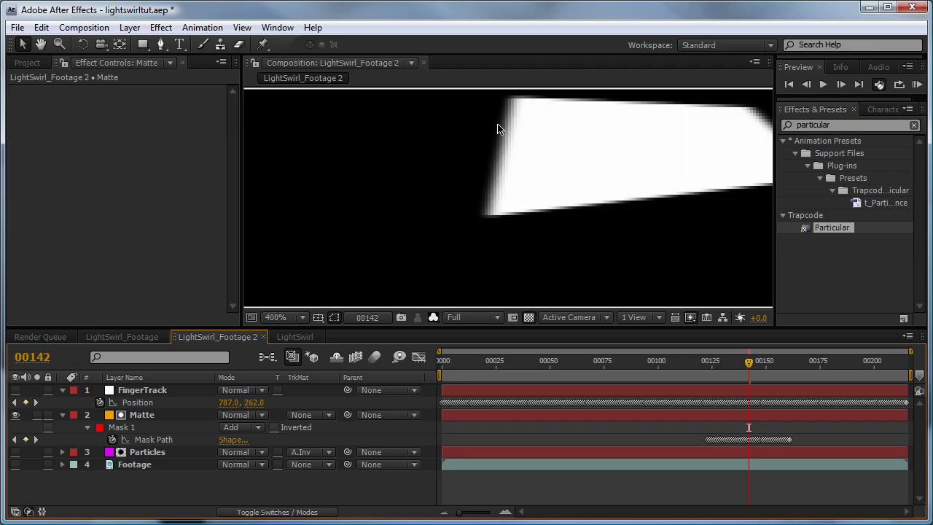
left_click(329, 456)
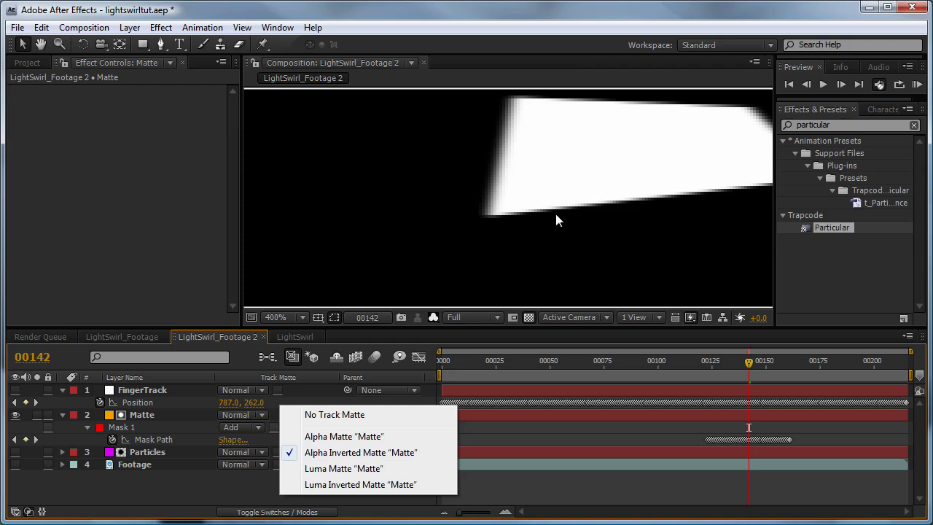
left_click(335, 459)
scroll(469, 222, "down", 2)
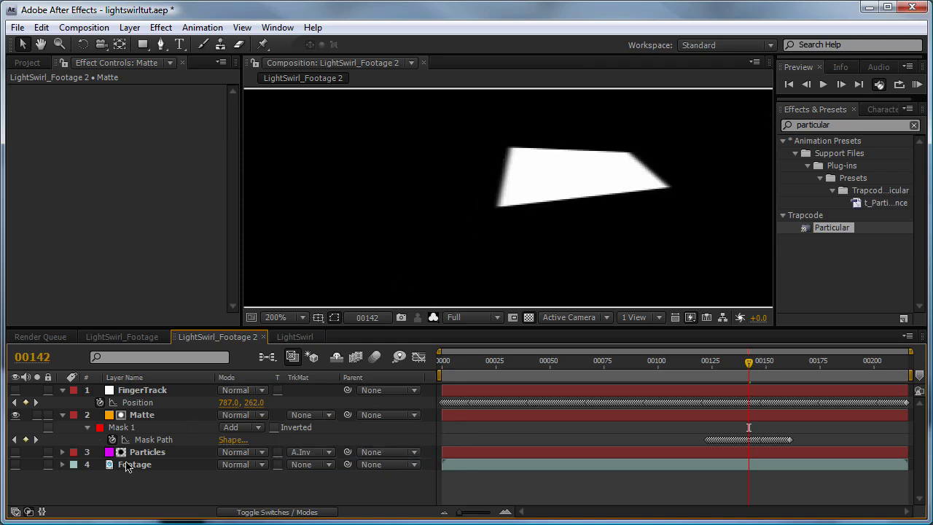
Apply the Invert effect to the Matte layer with Channel set to Alpha.
left_click(146, 417)
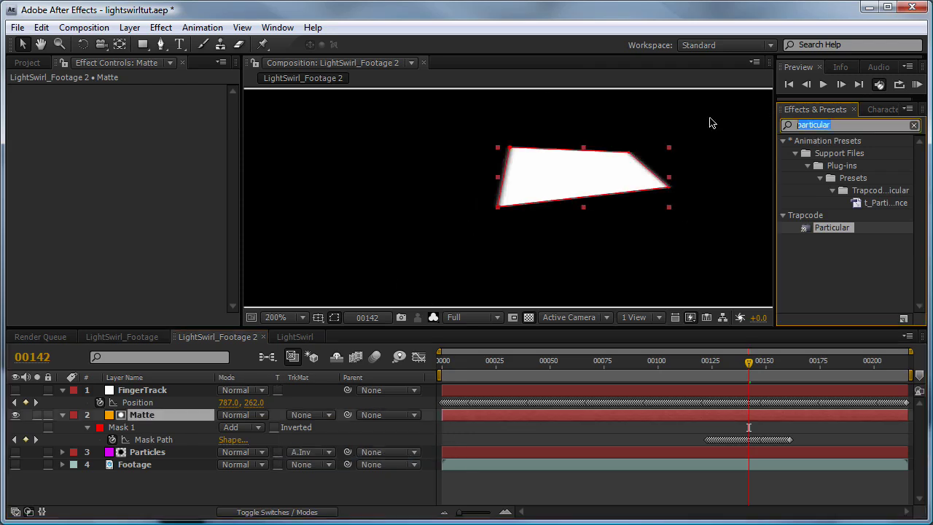
type("invert")
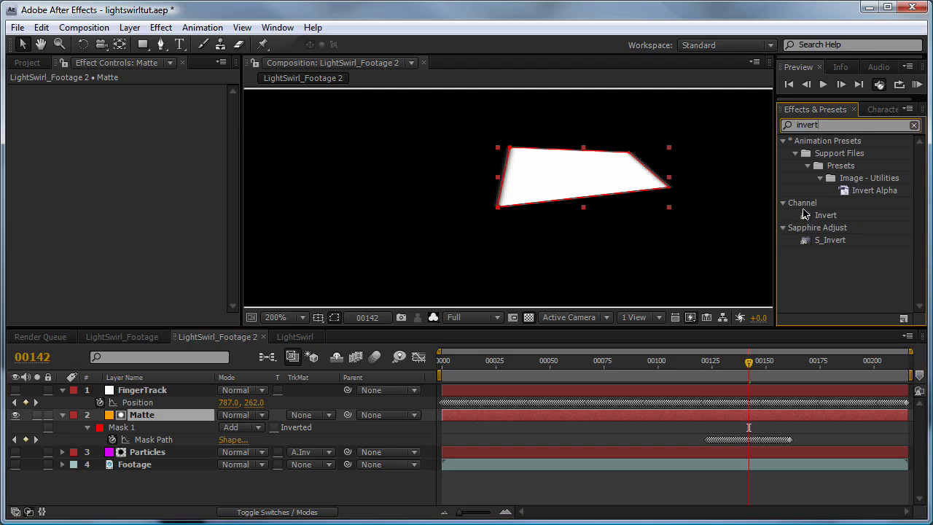
left_click_drag(824, 219, 160, 411)
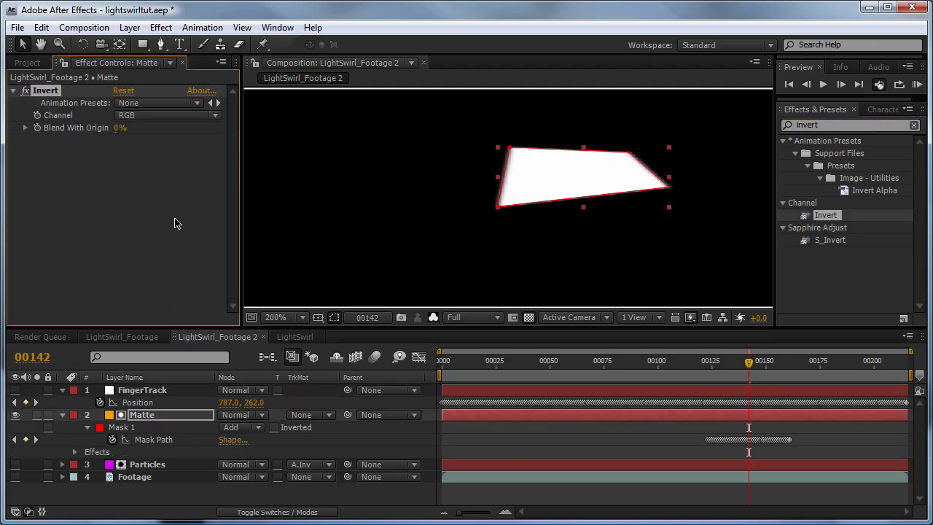
left_click(157, 114)
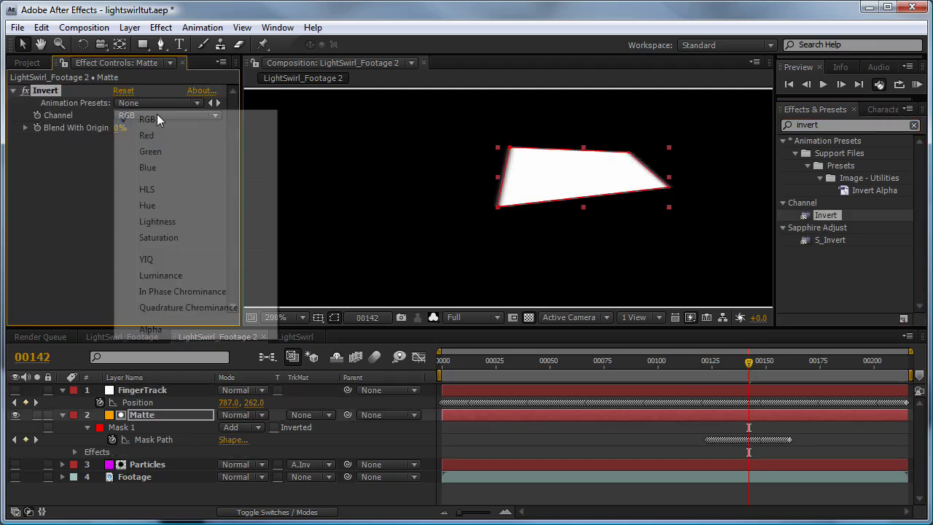
left_click(153, 334)
scroll(557, 203, "down", 4)
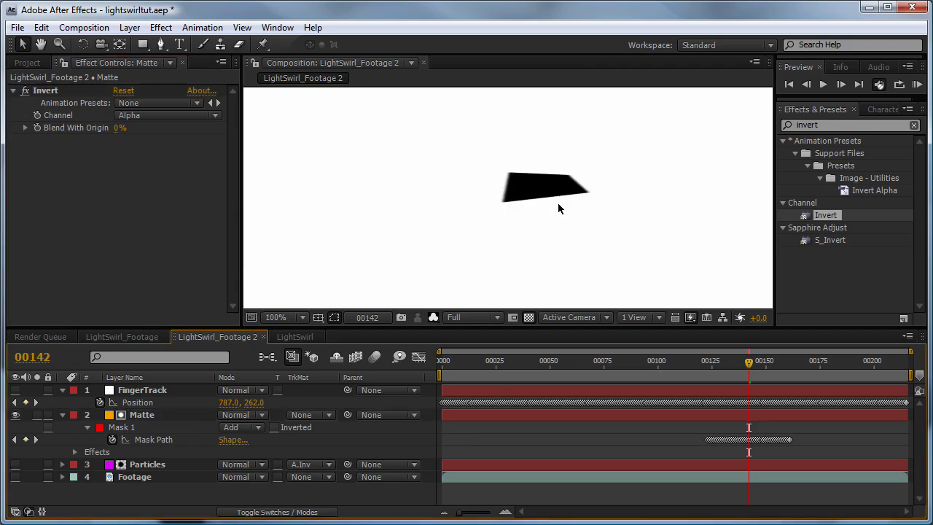
scroll(553, 227, "up", 4)
scroll(552, 233, "down", 4)
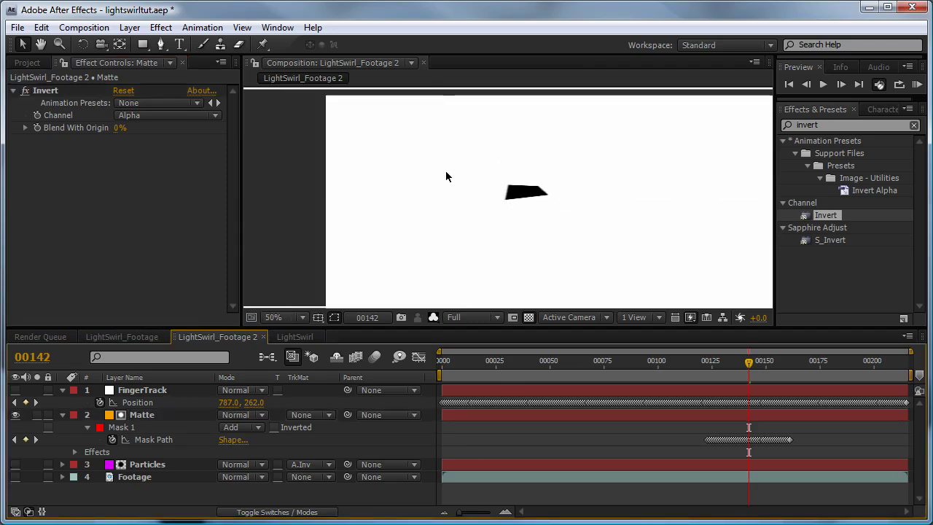
scroll(472, 205, "up", 4)
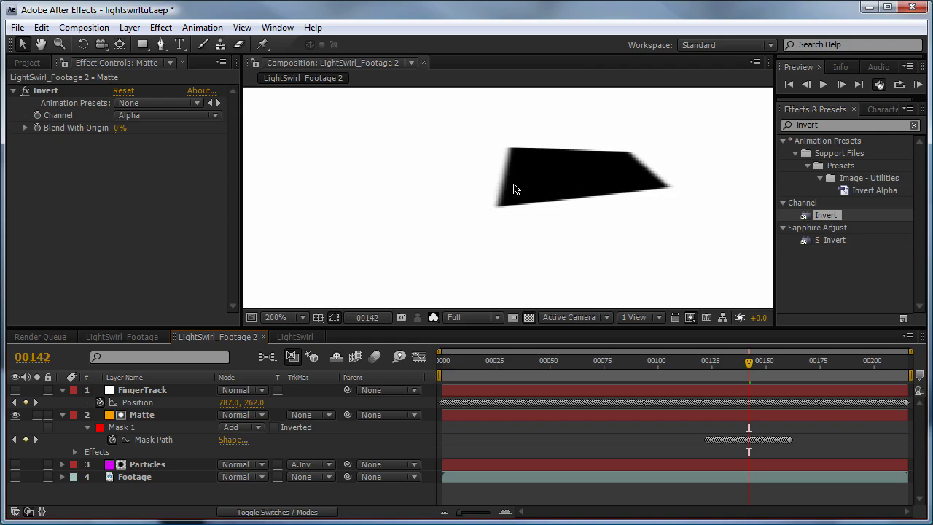
scroll(562, 189, "down", 4)
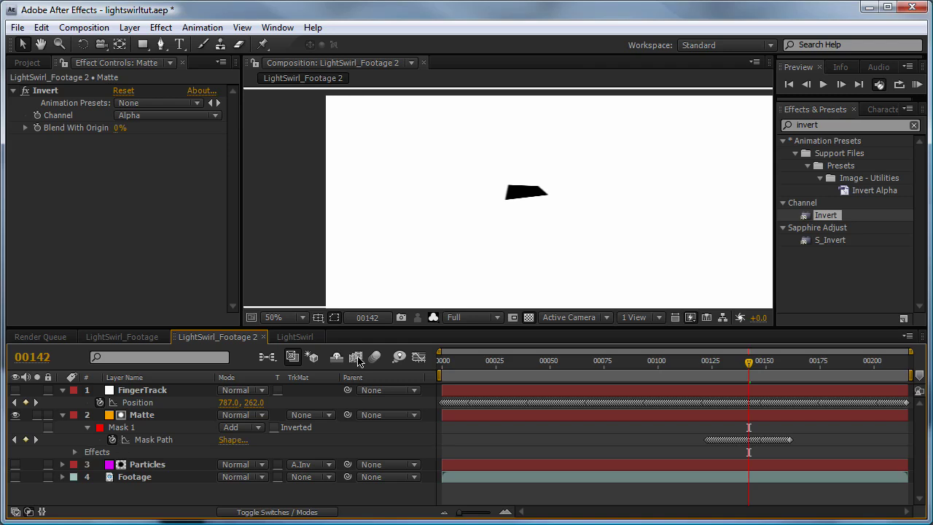
Delete the Matte's Invert effect and return the viewer to full RGB colour.
left_click(51, 92)
key("Delete")
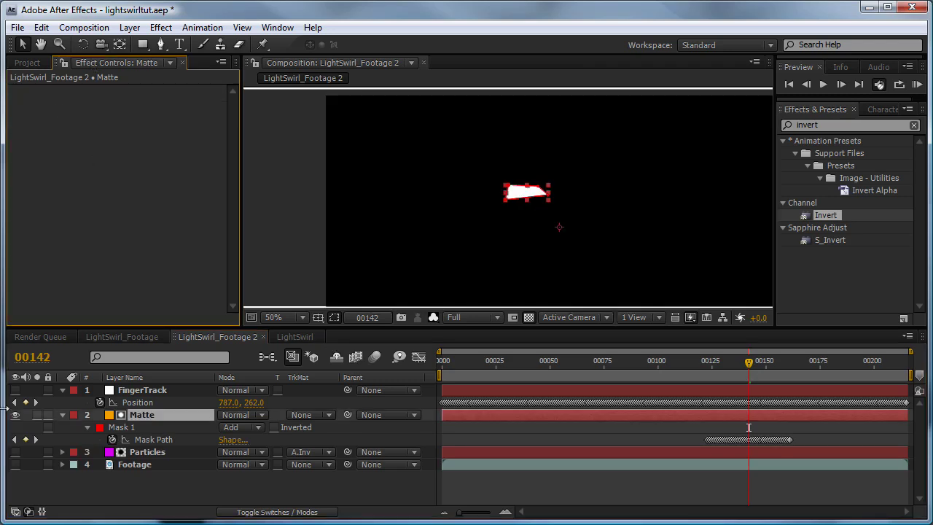
left_click(448, 268)
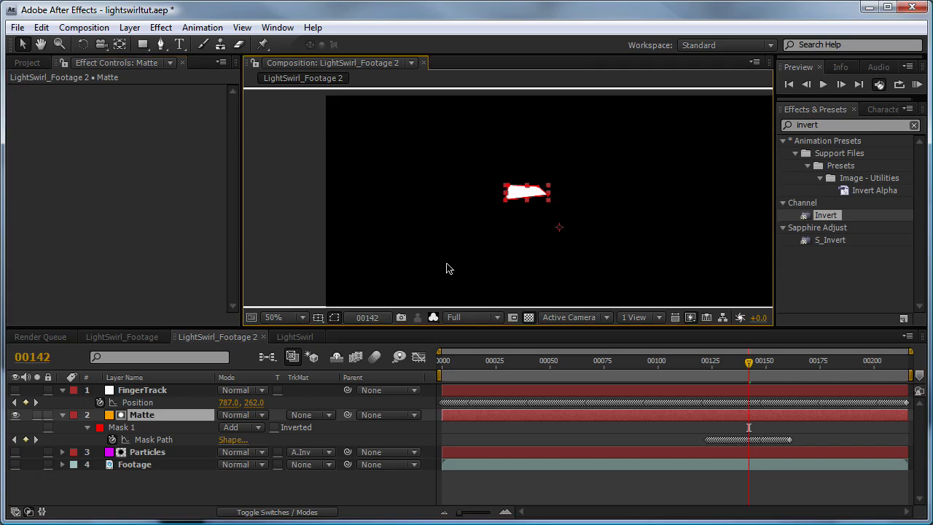
key("alt+4")
Hide Matte, show the Particles and Footage layers, and view at 100%.
left_click(486, 499)
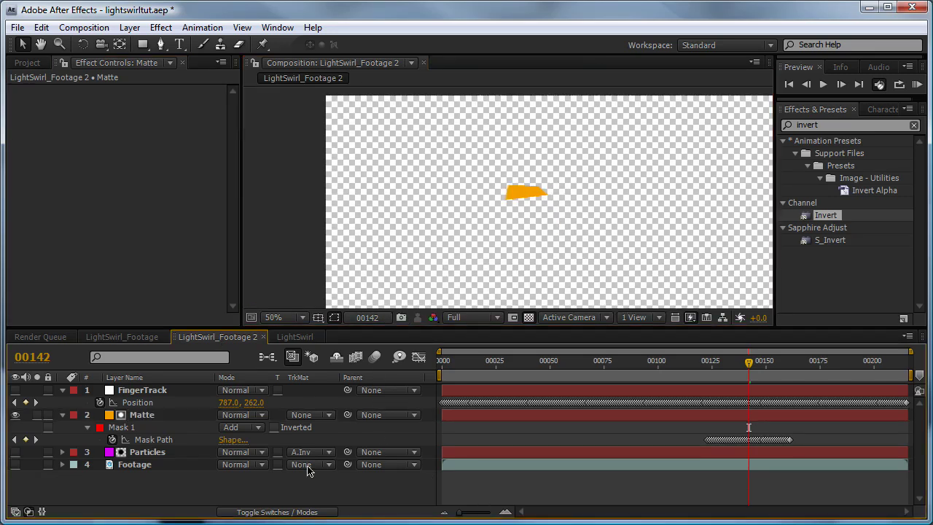
left_click(15, 414)
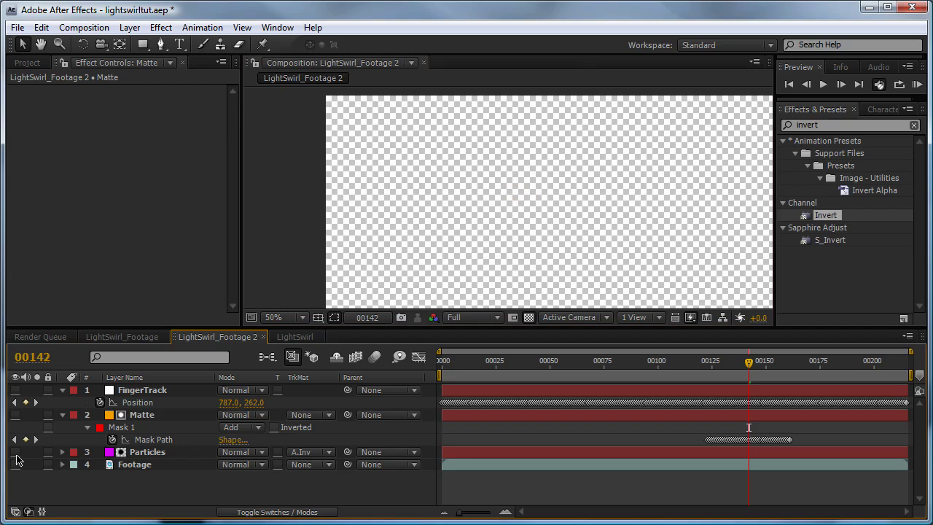
left_click_drag(16, 452, 16, 467)
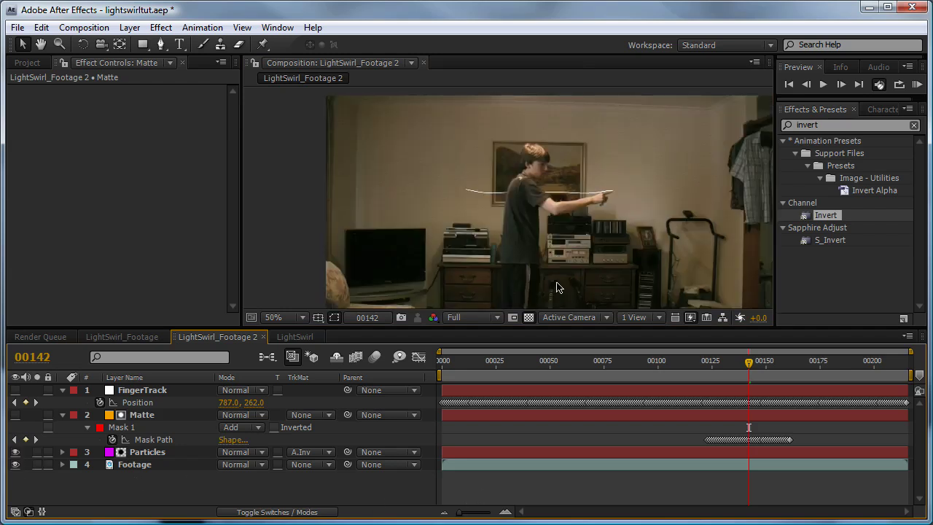
key("period")
key("comma")
key("comma")
key("comma")
key("comma")
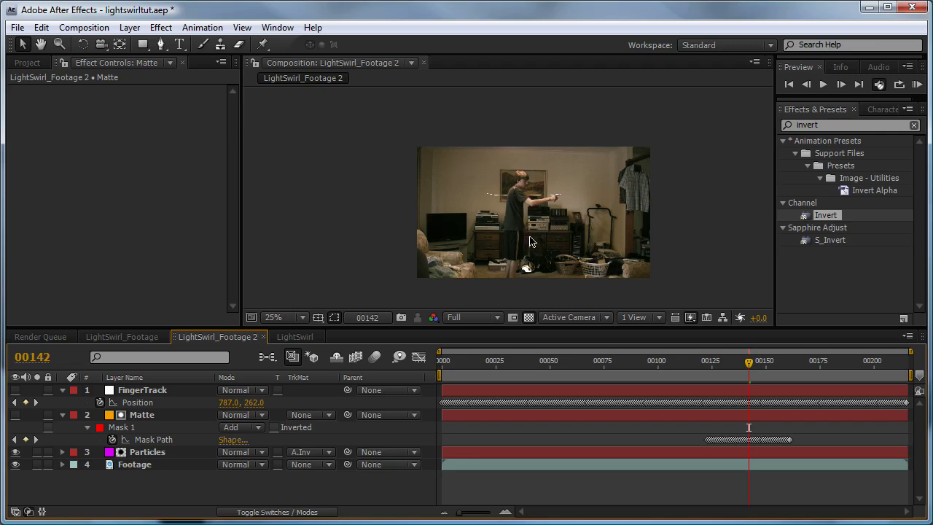
key("slash")
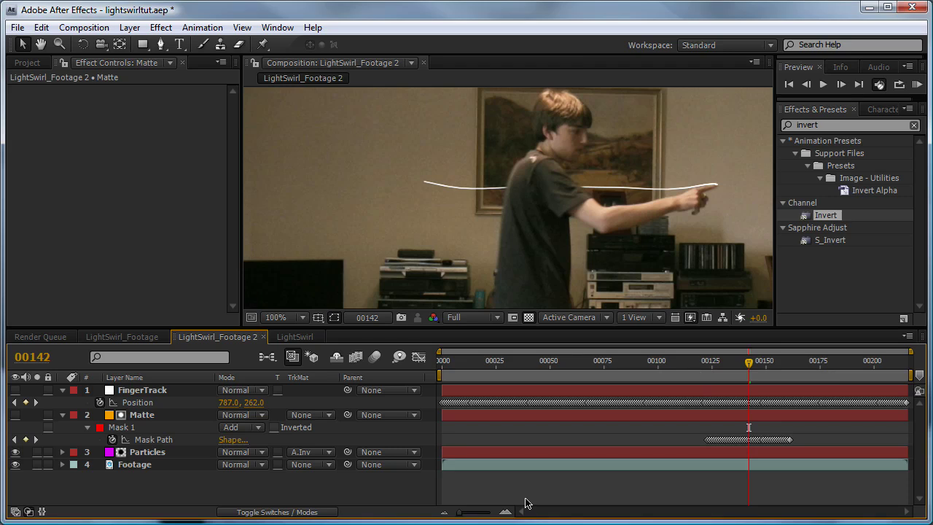
From frame 145, motion-sketch FingerTrack's path down-left through frame 157.
left_click(757, 366)
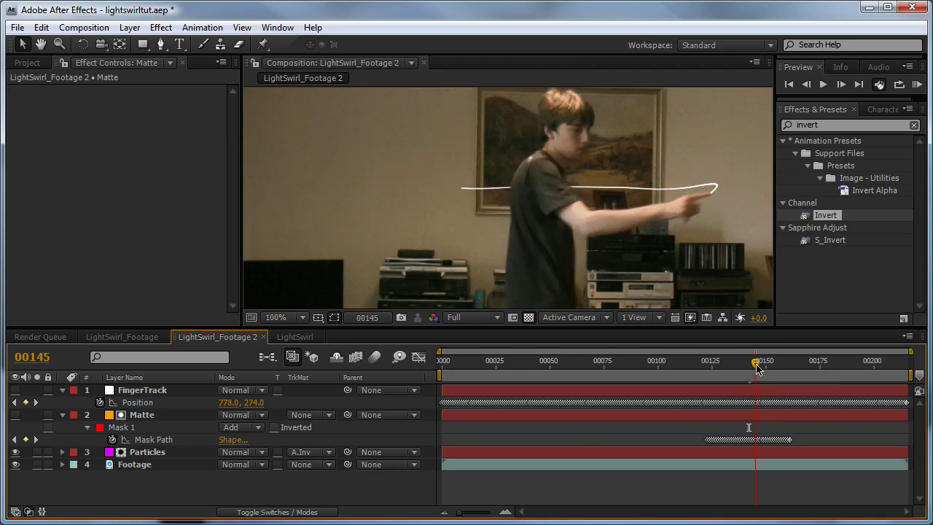
mouse_move(718, 191)
left_mouse_down()
mouse_move(605, 209)
mouse_move(516, 258)
left_mouse_up()
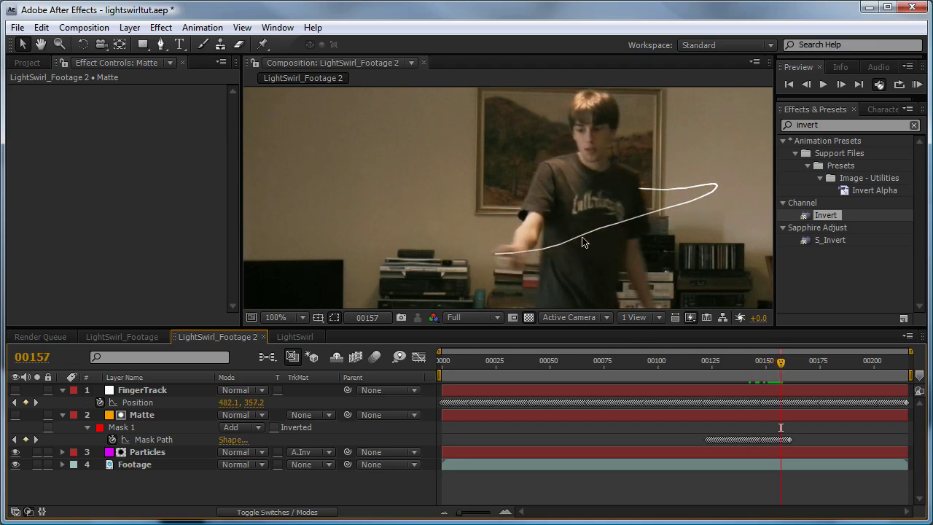
left_click(142, 390)
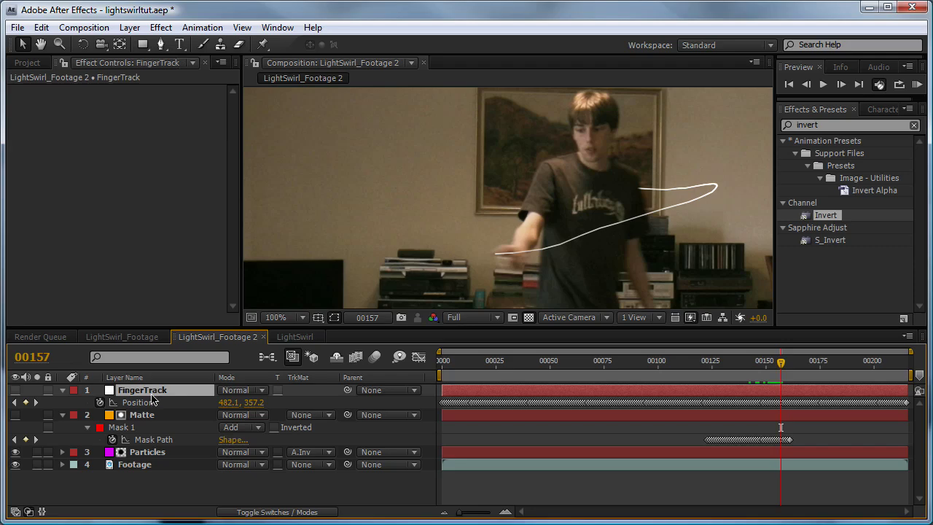